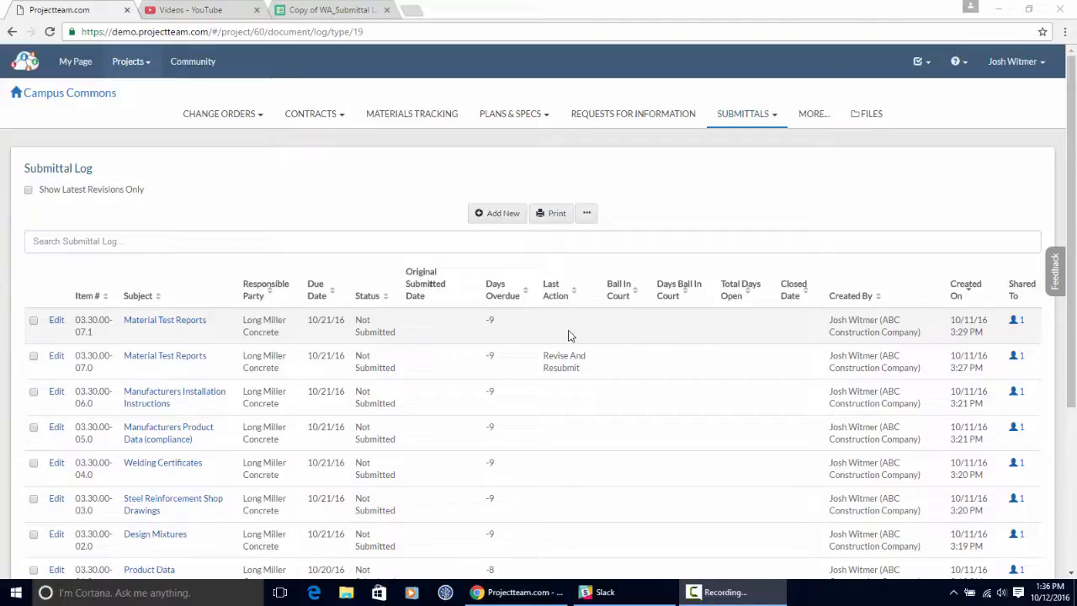
Start a new submittal from the Submittal Log with the subject "Research/Evaluation Reports"
scroll(566, 379, down, 3)
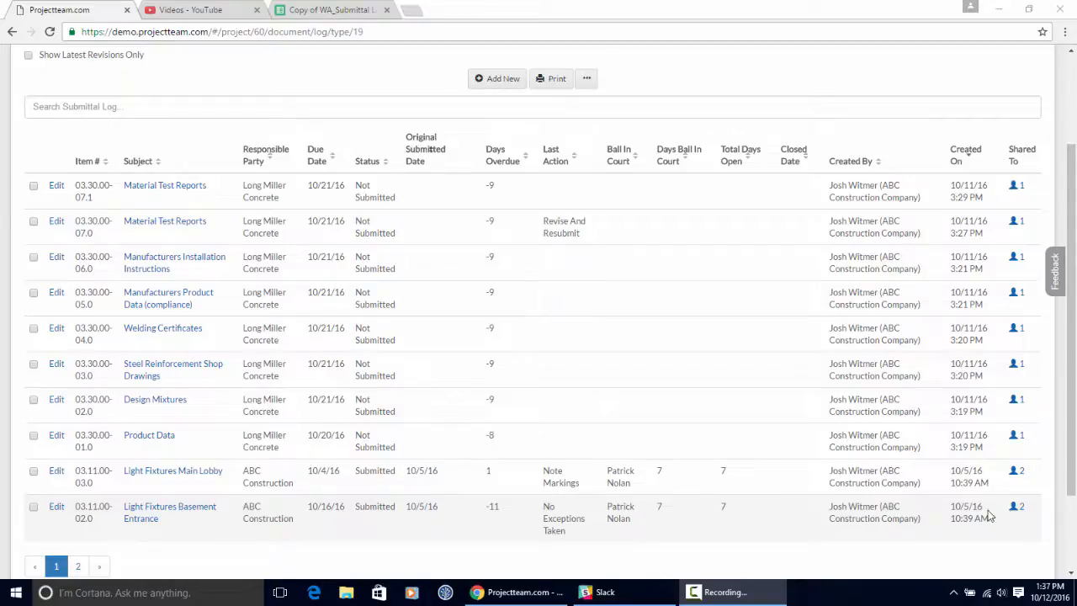
scroll(805, 486, up, 3)
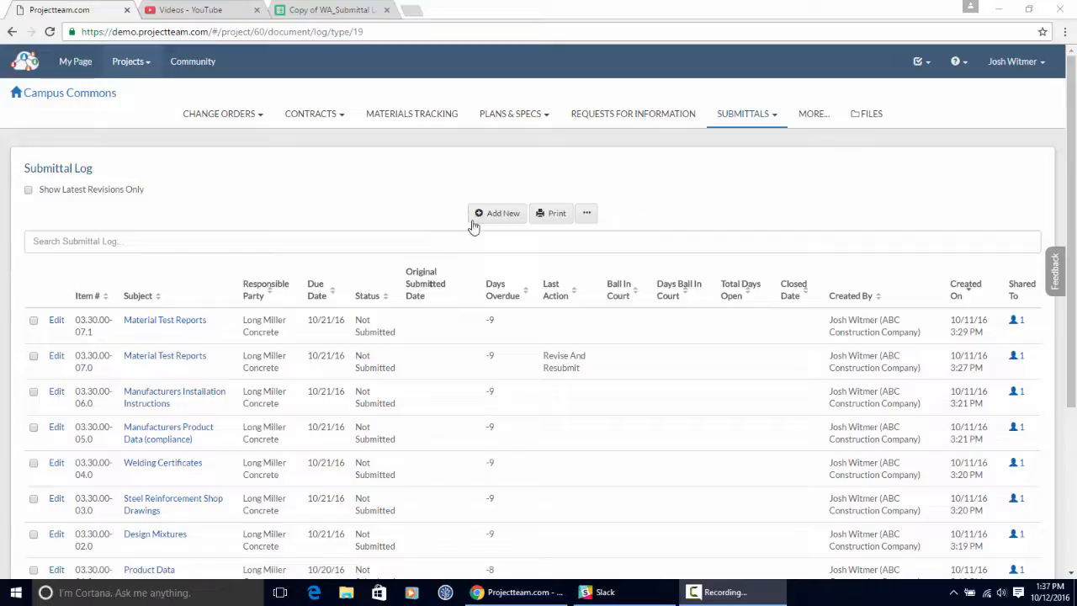
click(501, 215)
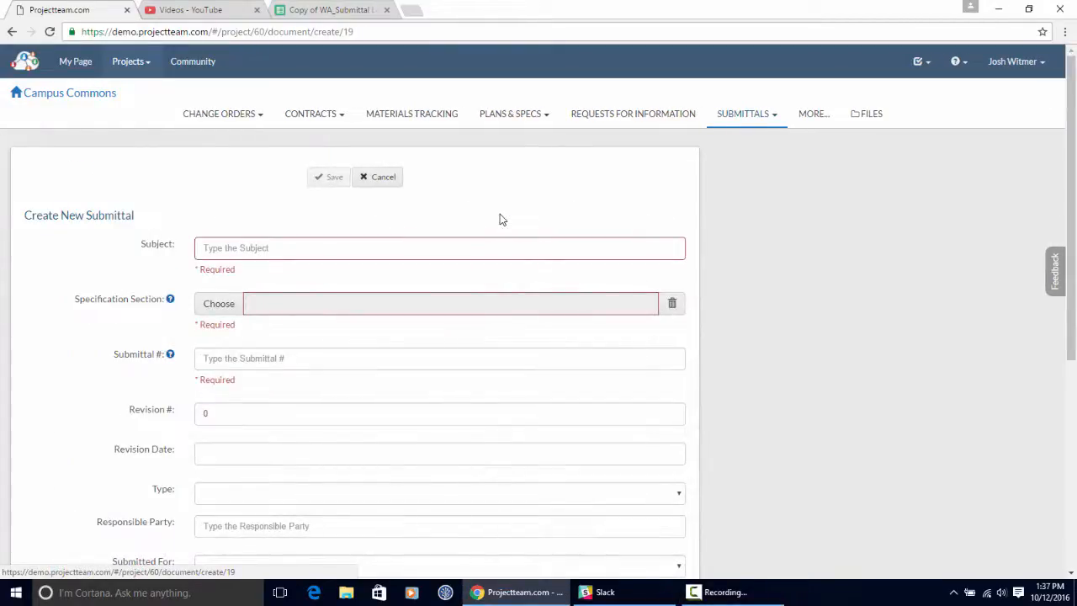
click(496, 244)
text(Research/Evaluation Reports)
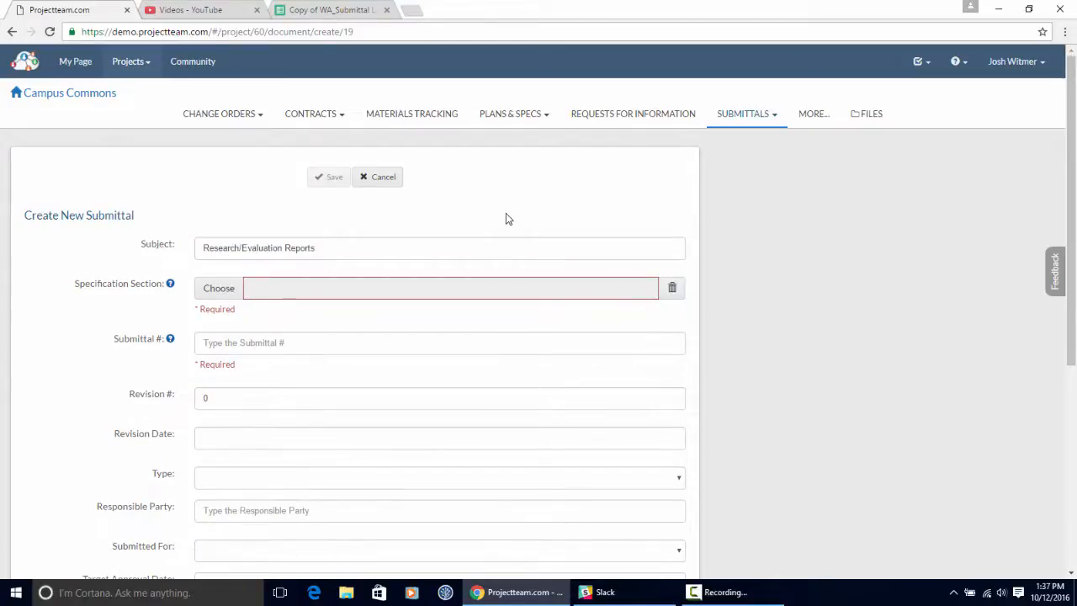
Assign specification section 03.30.00, Cast In-Place Concrete, to the submittal by searching for 03.30
click(231, 295)
text(03)
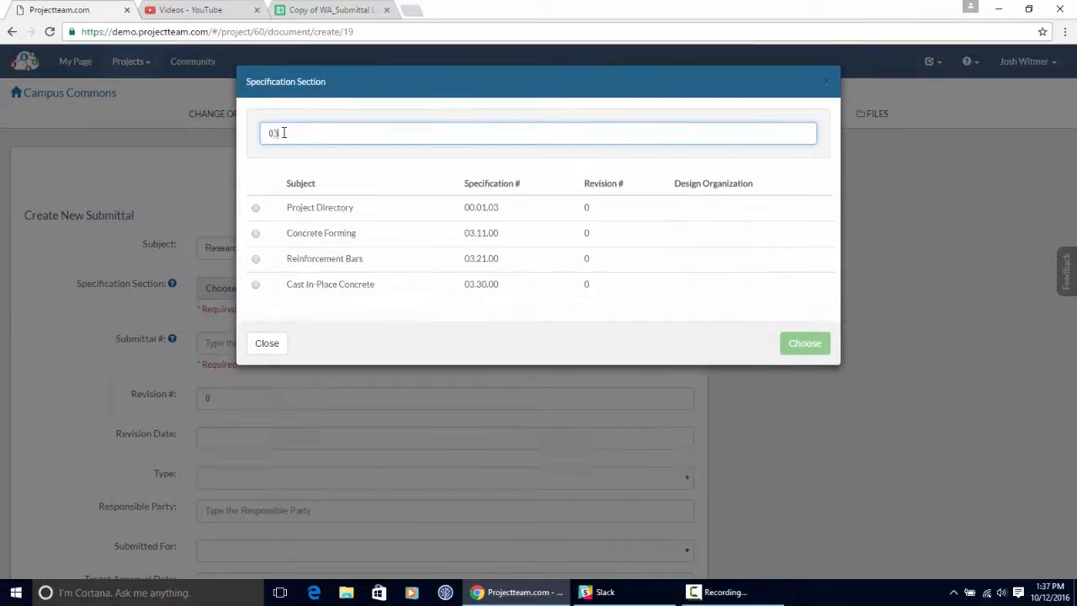
text(.30)
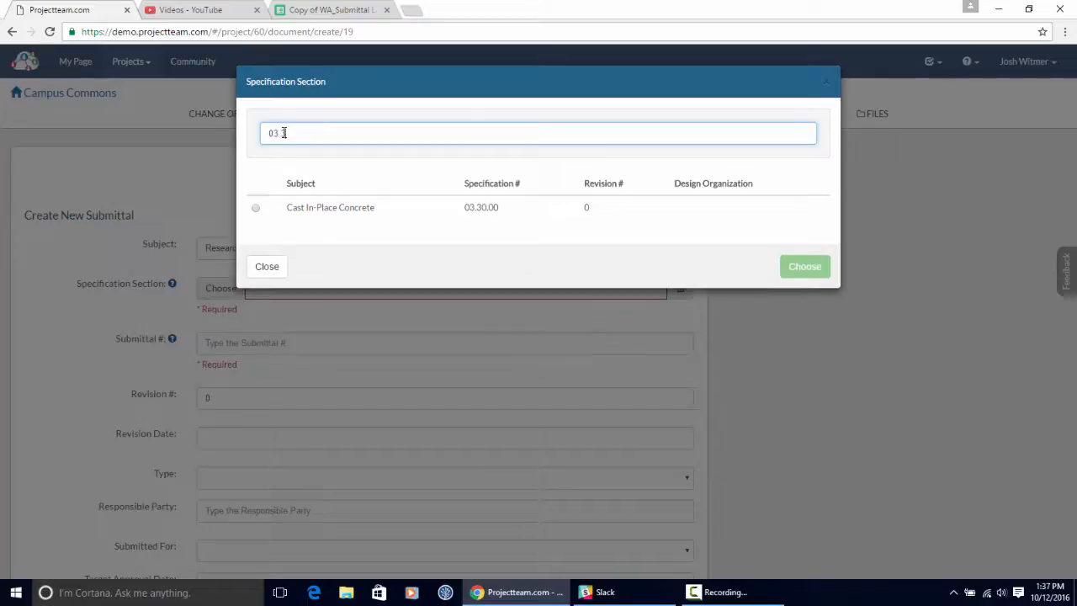
click(255, 208)
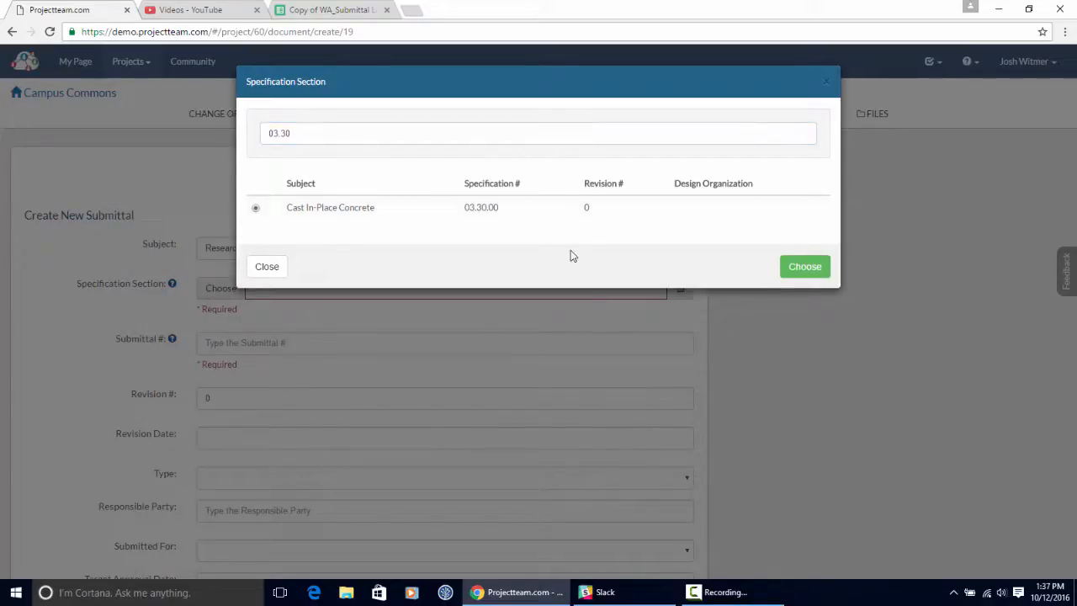
click(814, 269)
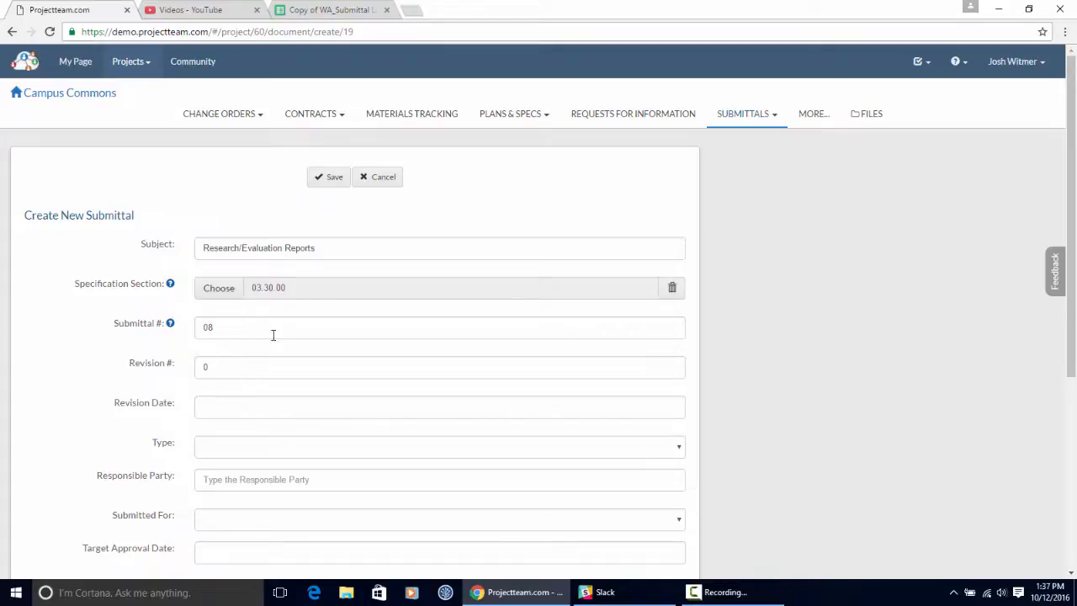
Set the submittal's revision date to 10/12/2016 and its type to Report
scroll(315, 365, down, 1)
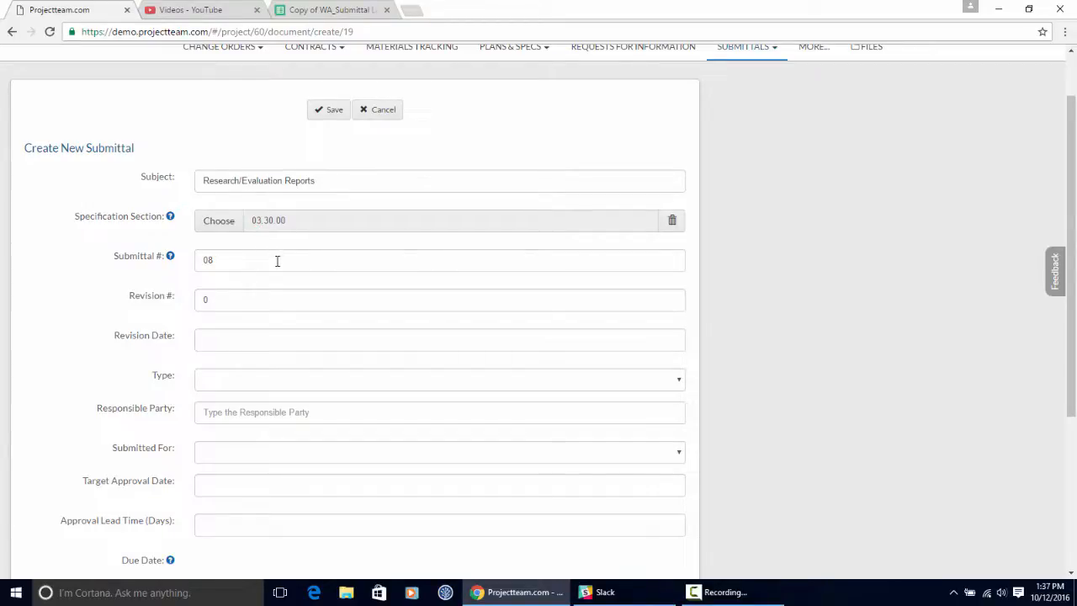
click(262, 334)
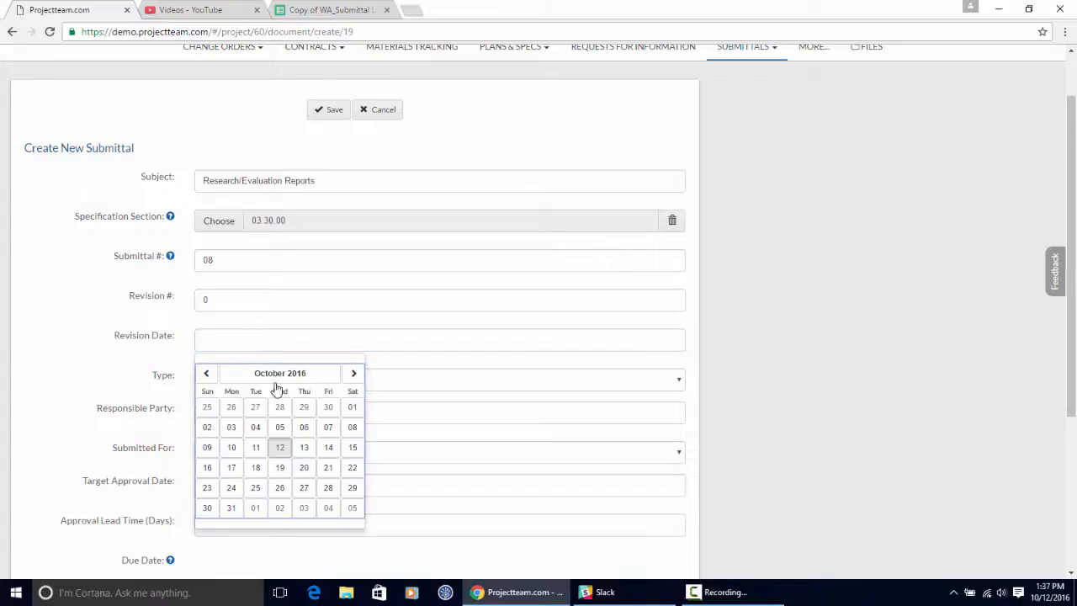
click(279, 447)
scroll(166, 370, down, 3)
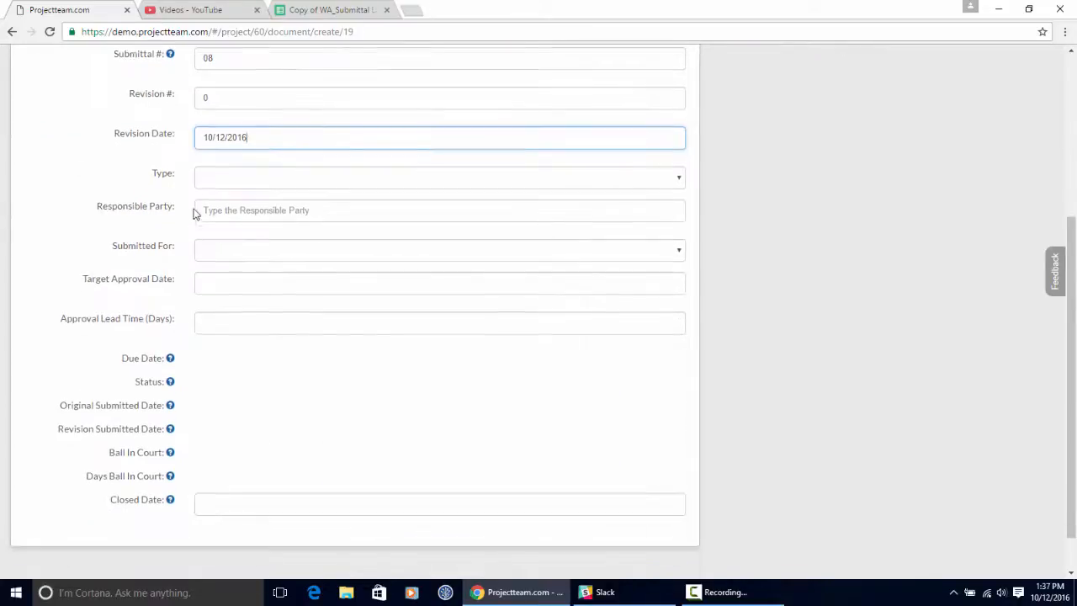
scroll(185, 216, up, 2)
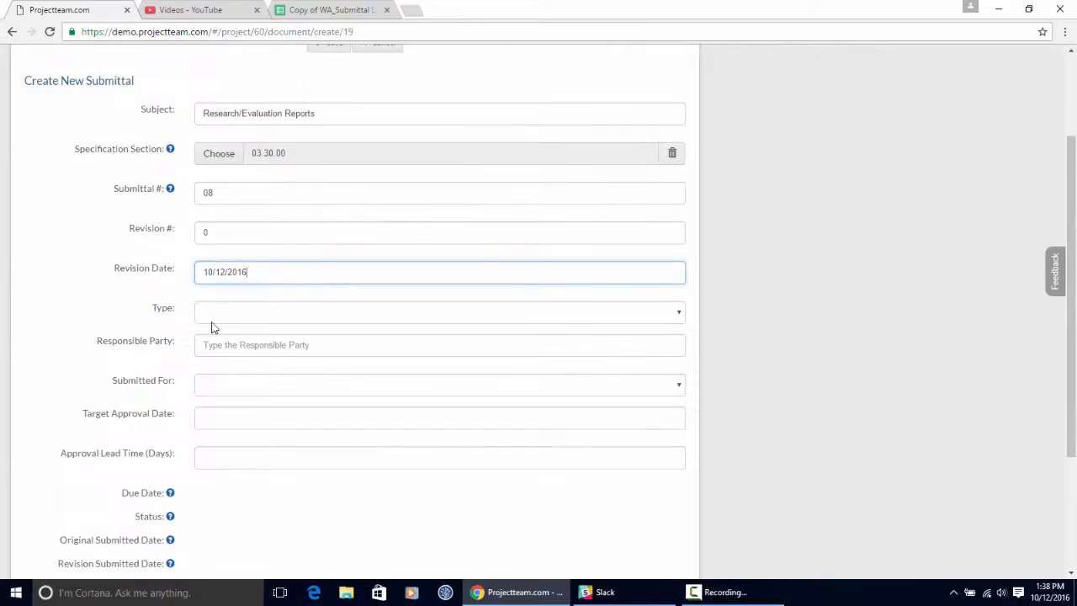
click(224, 321)
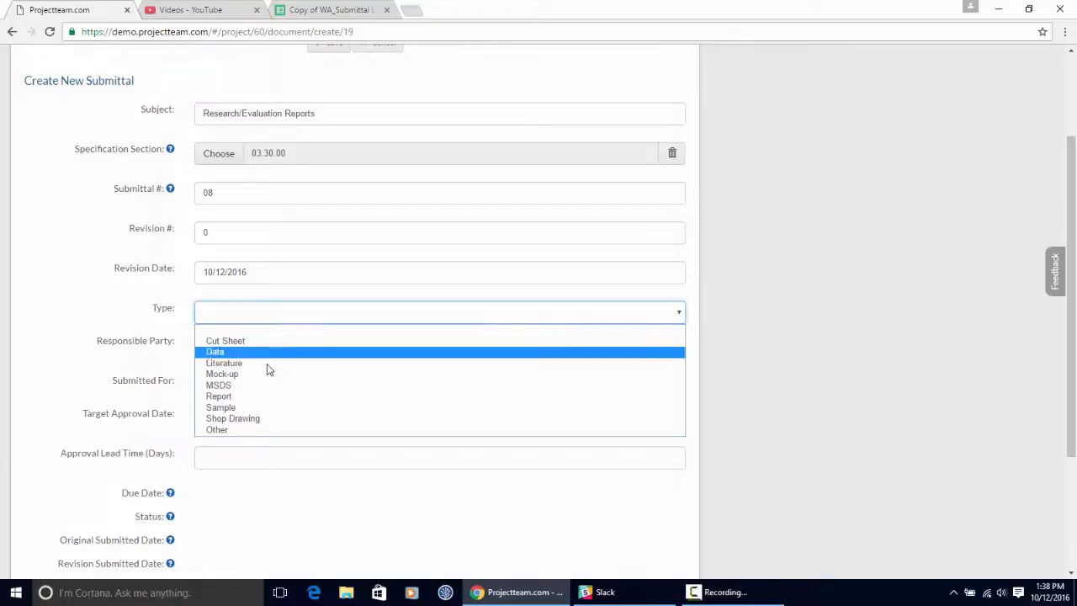
click(259, 397)
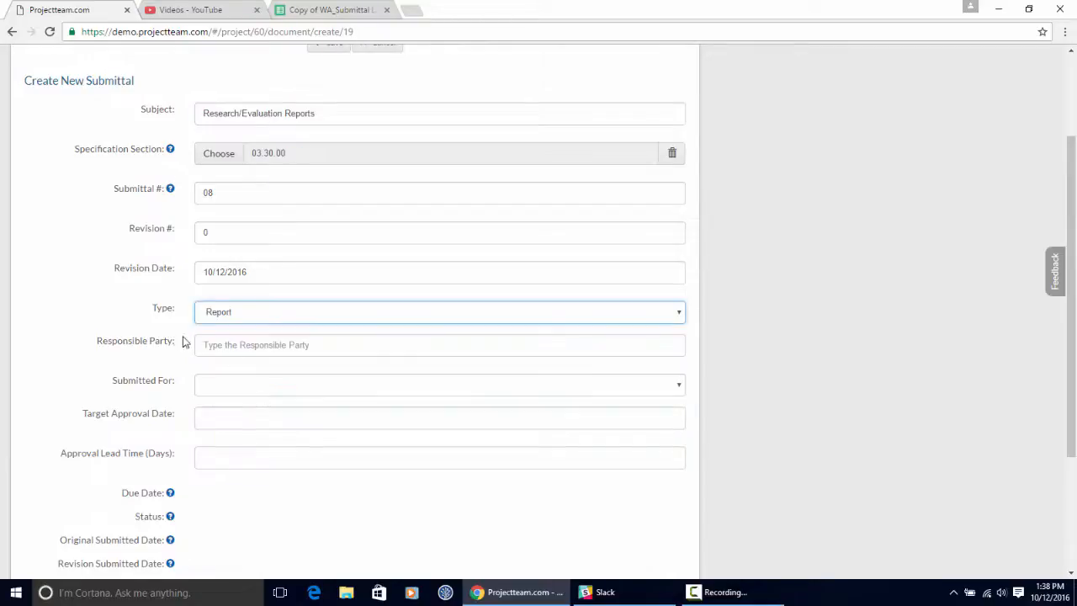
Enter Long Miller Concrete as the responsible party and mark the submittal as submitted for Approval
scroll(192, 340, down, 1)
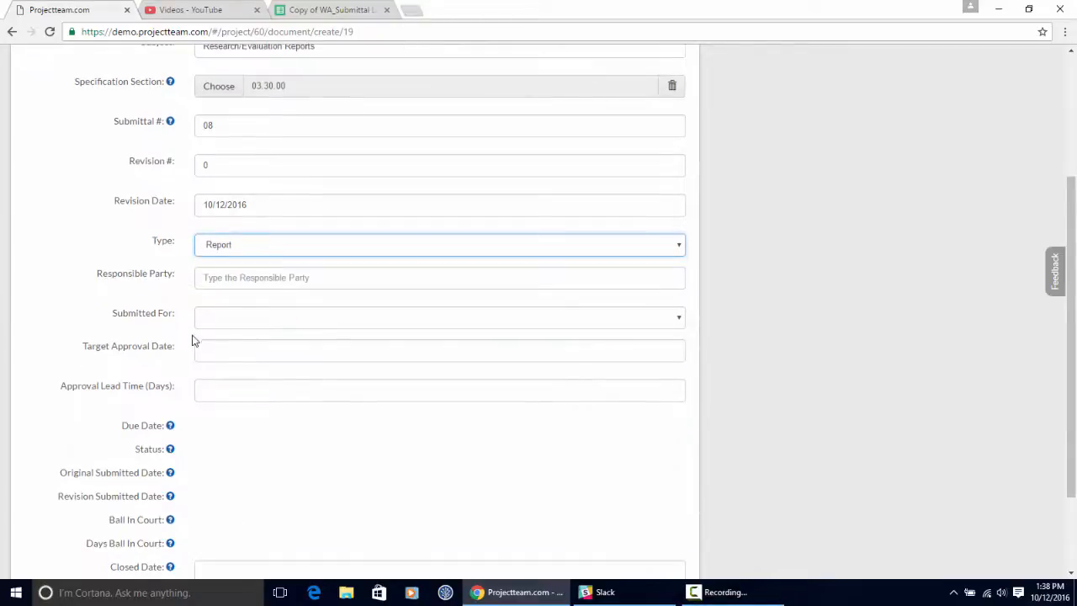
click(239, 283)
text(Long )
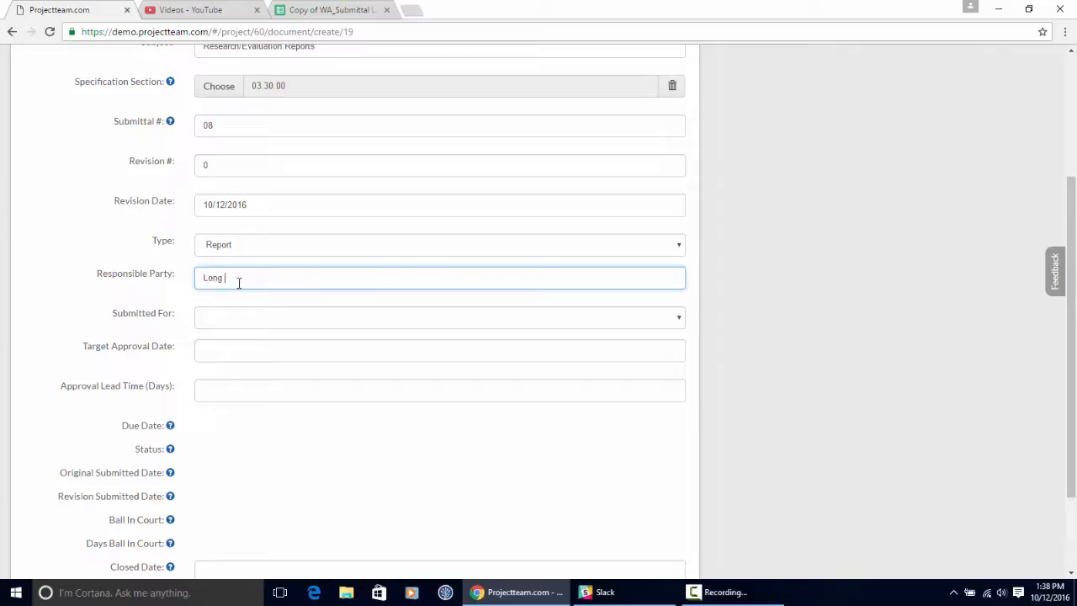
text(Miller Concrete)
click(238, 323)
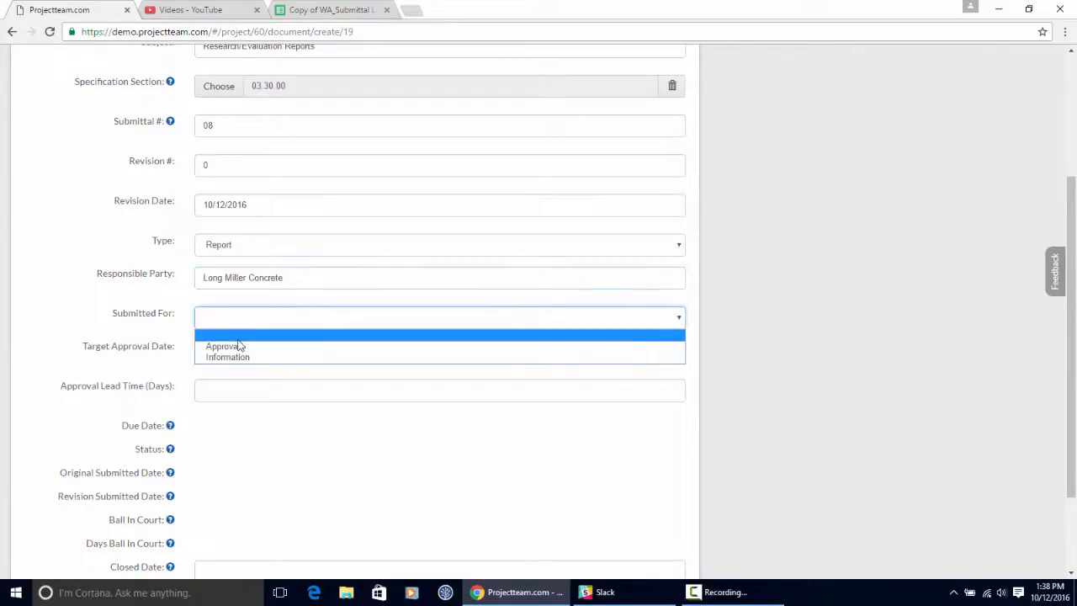
click(237, 346)
Set the submittal's target approval date to 11/05/2016
click(217, 349)
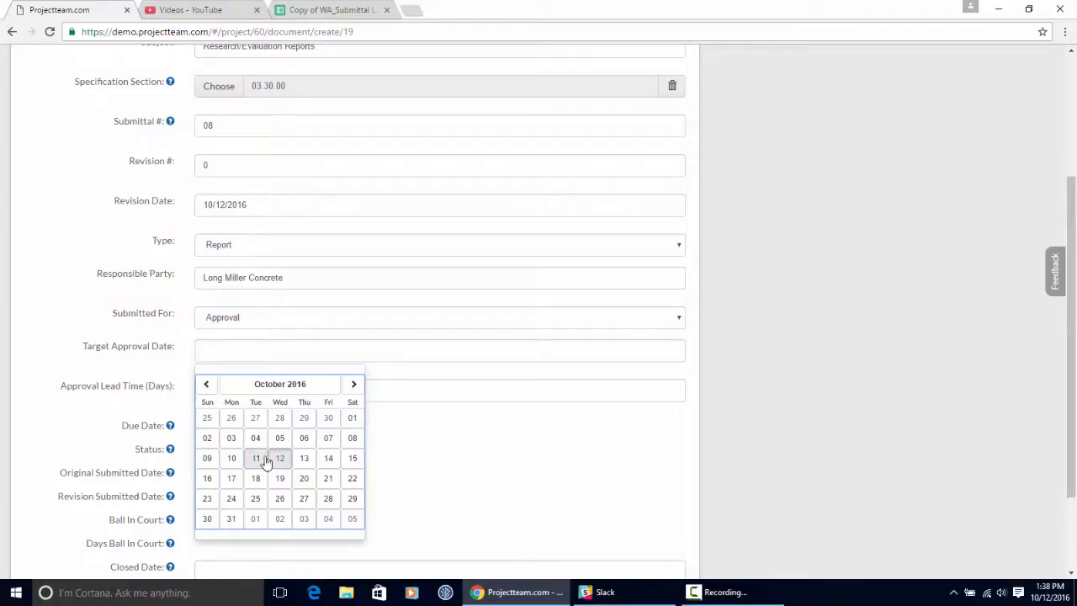
click(309, 386)
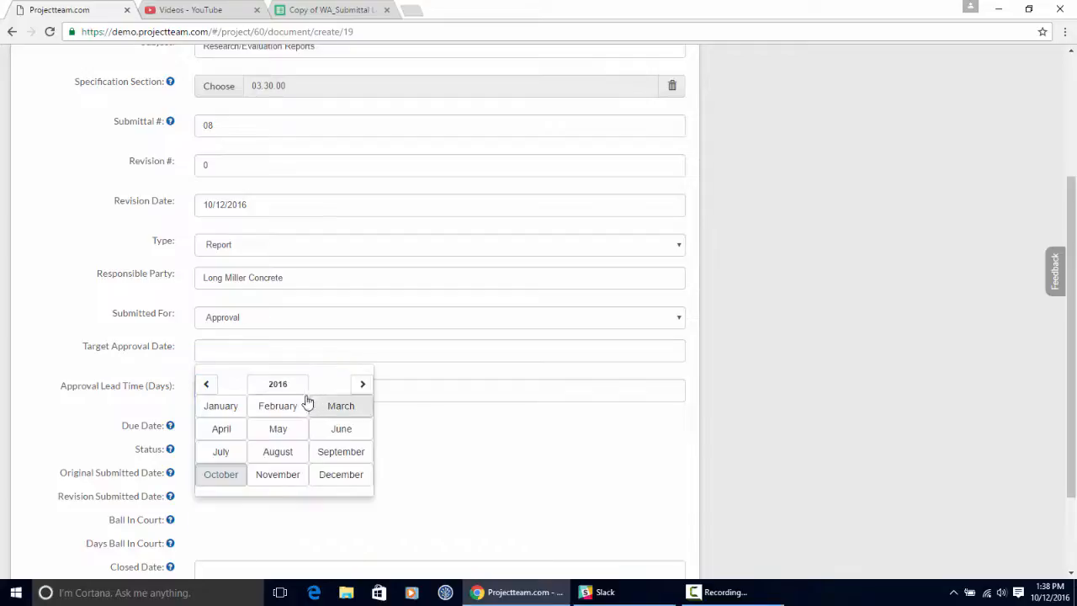
click(304, 384)
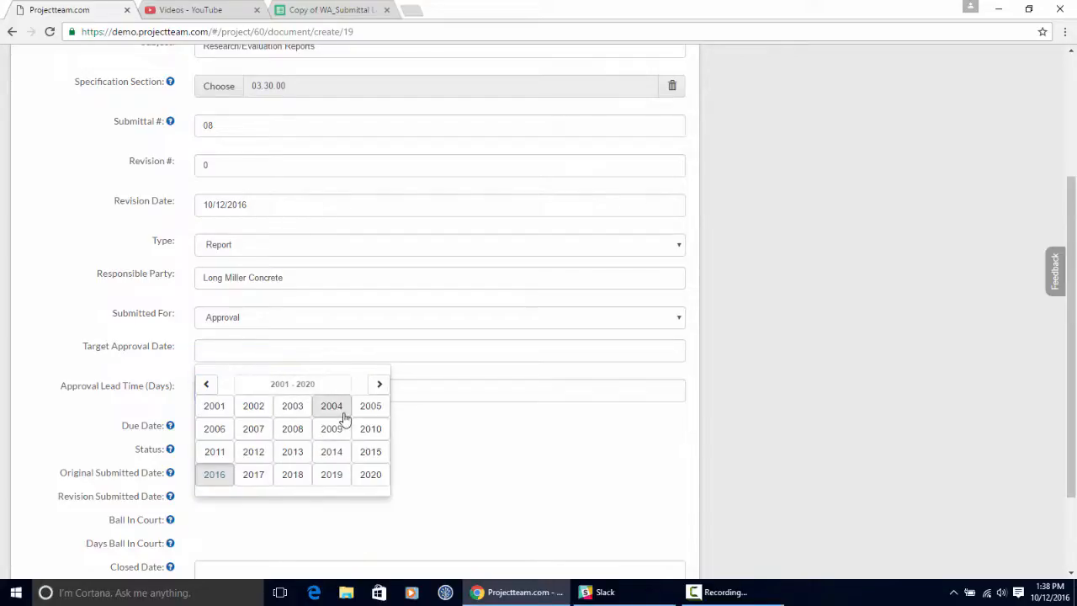
click(215, 474)
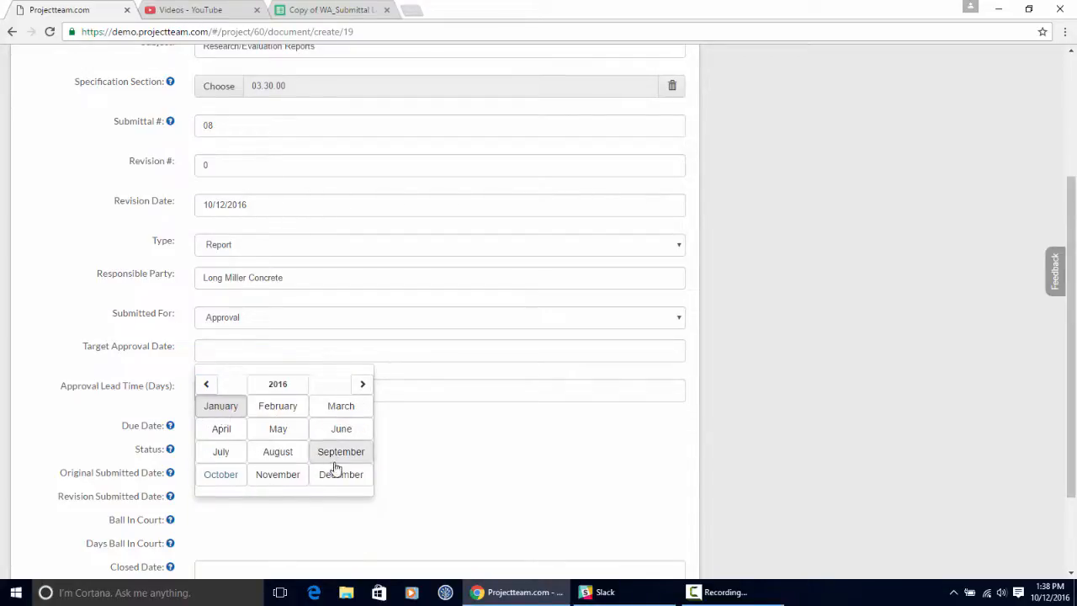
click(234, 475)
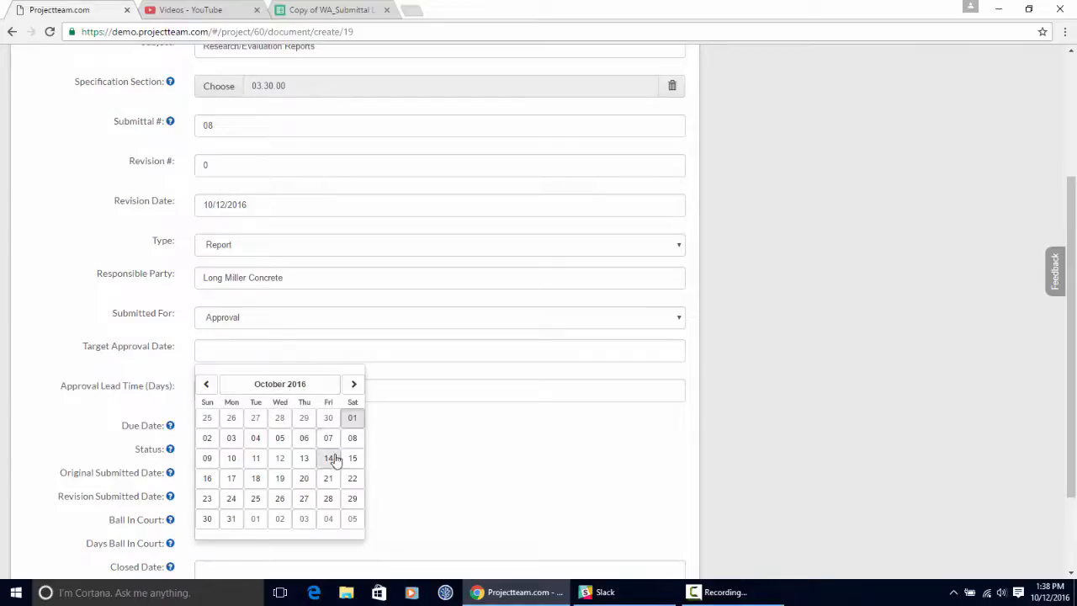
click(352, 519)
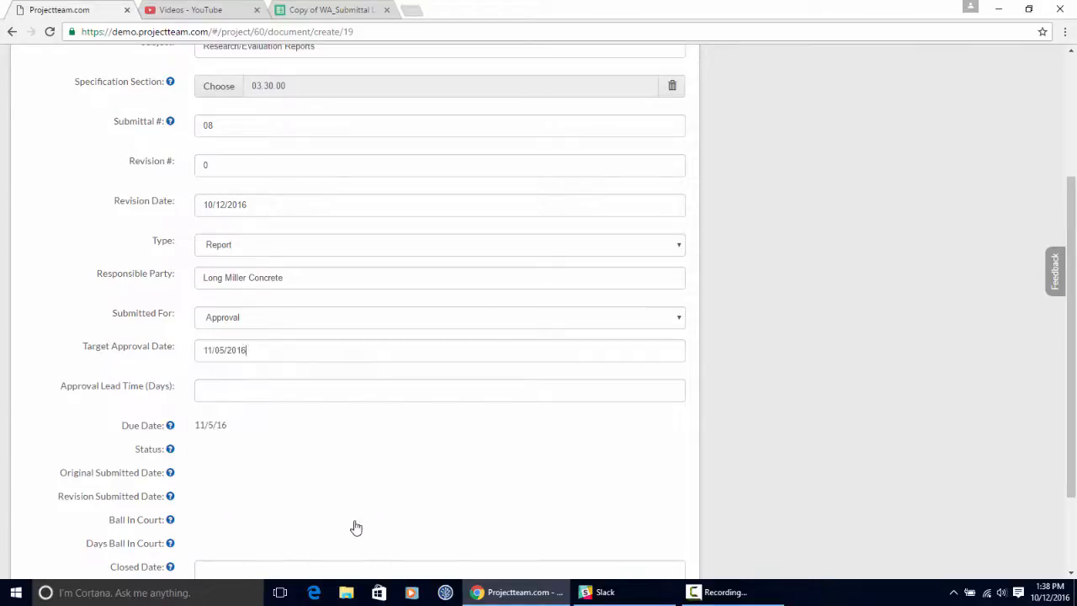
Set the submittal's approval lead time to 15 days
click(229, 389)
text(1)
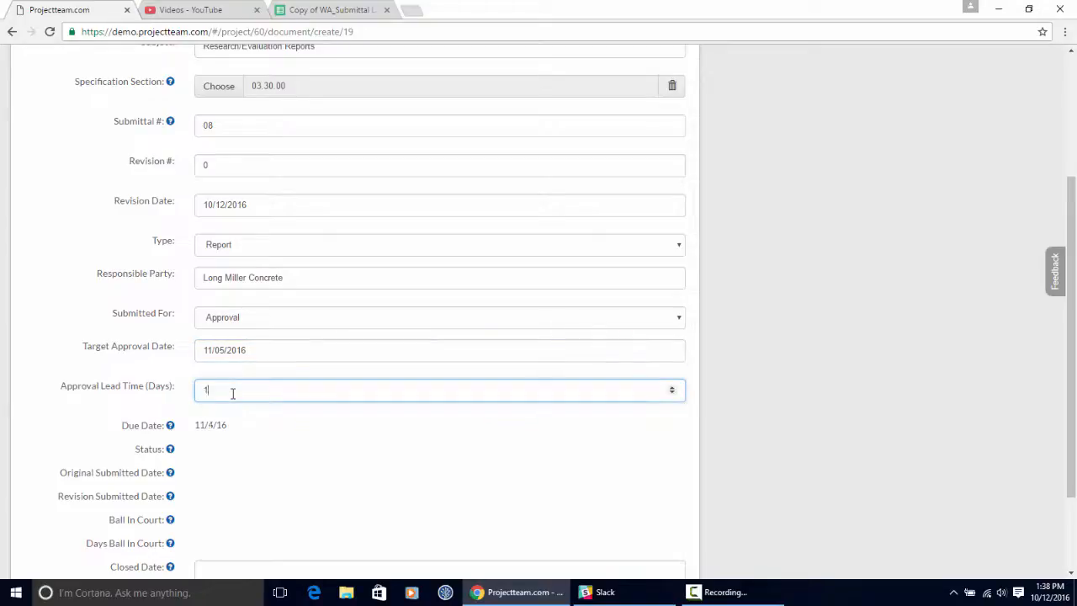
text(5)
scroll(403, 463, down, 1)
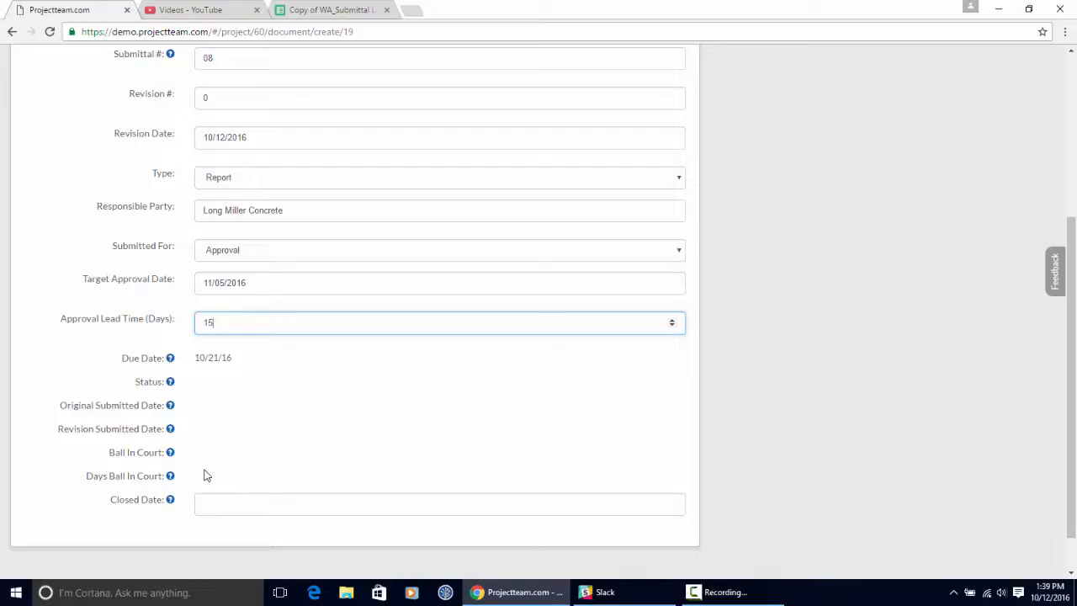
click(228, 509)
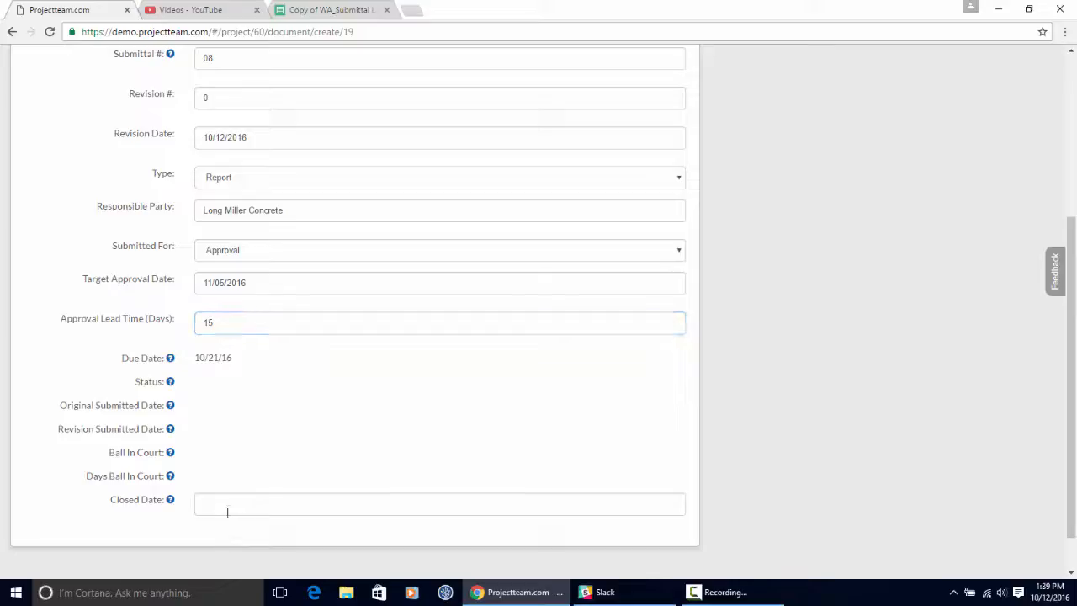
scroll(229, 508, down, 2)
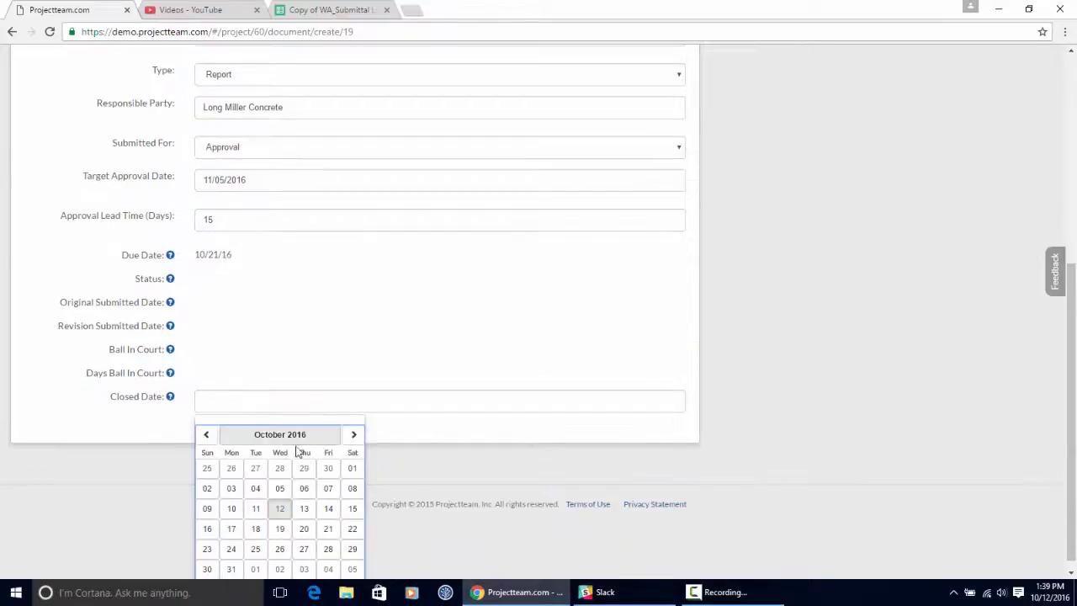
click(313, 359)
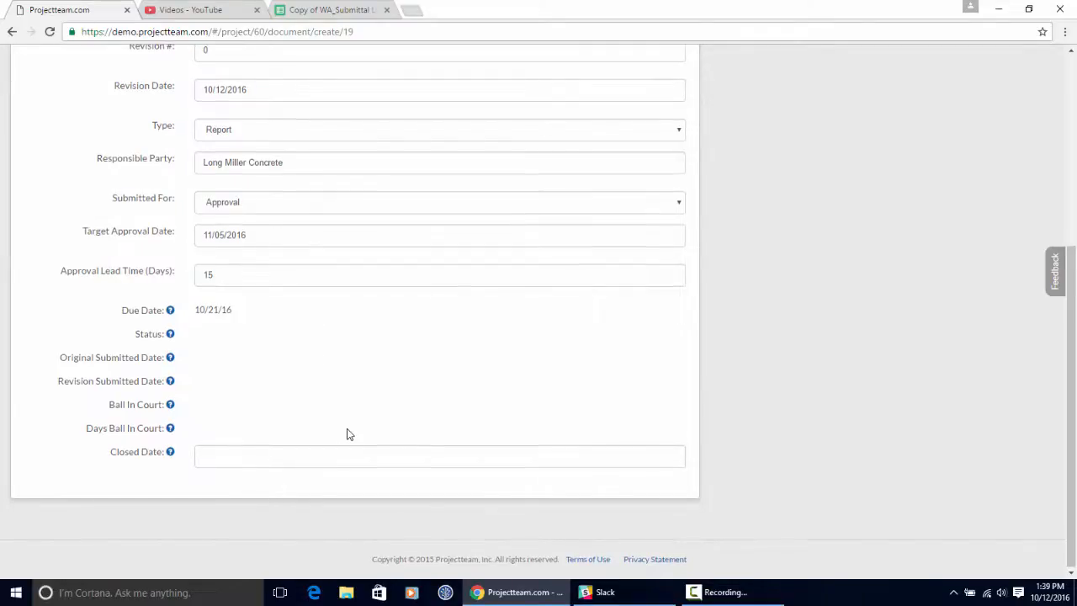
Save the new Research/Evaluation Reports submittal
scroll(348, 435, up, 2)
scroll(351, 435, up, 3)
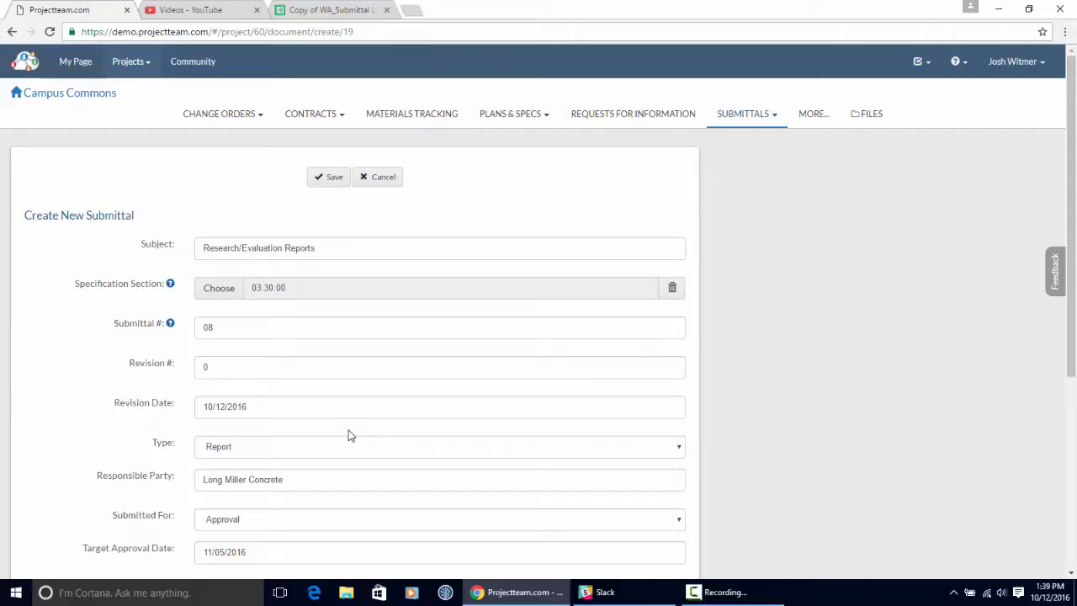
click(334, 180)
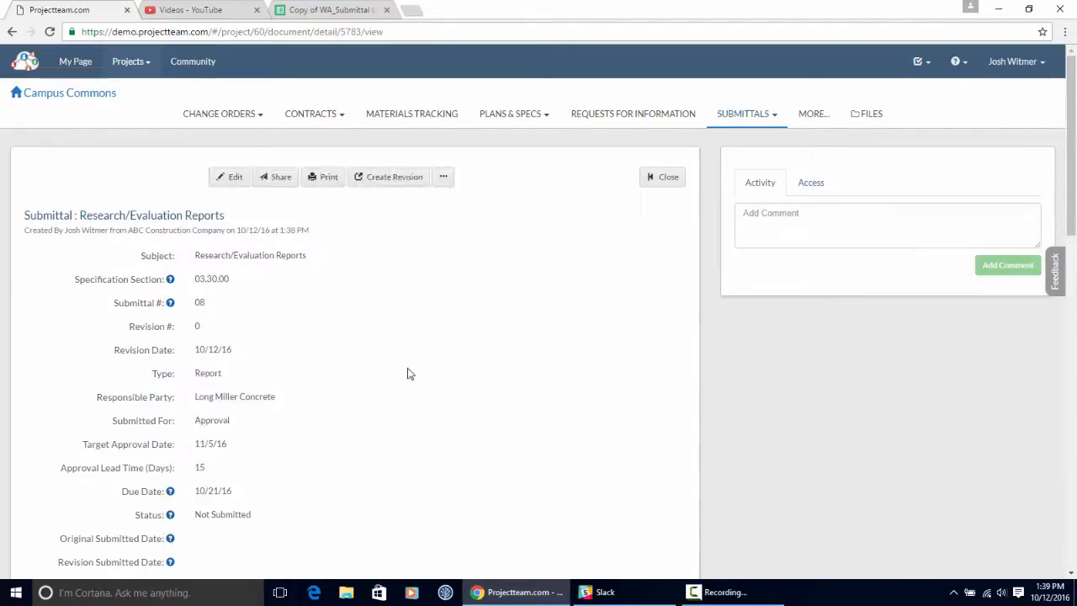
Review the saved submittal's Action History, Action Items and link sections, checking the available response actions without recording one
scroll(407, 374, down, 5)
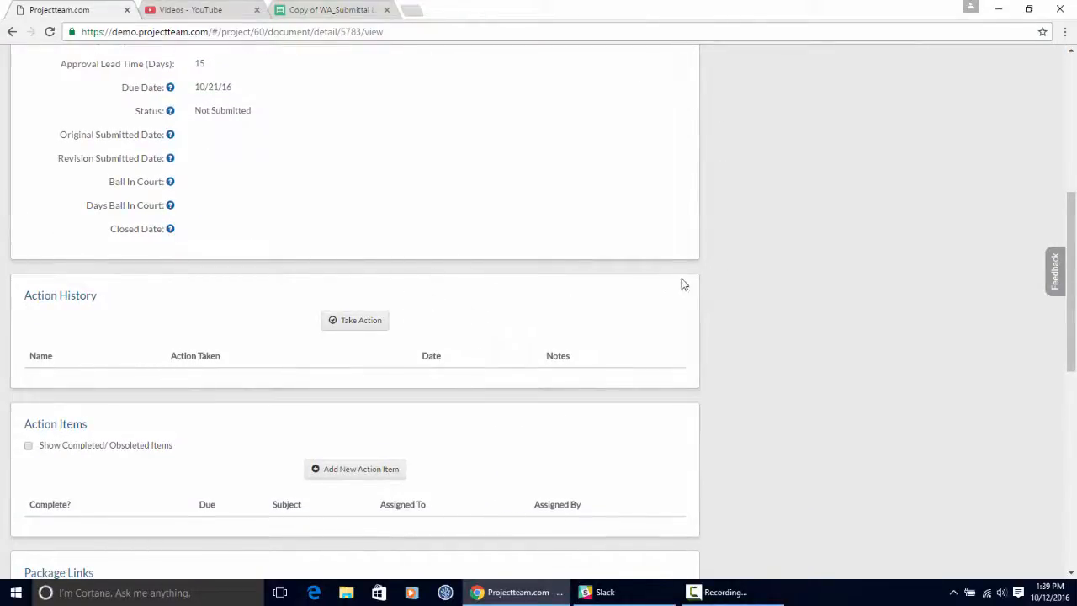
scroll(437, 279, down, 1)
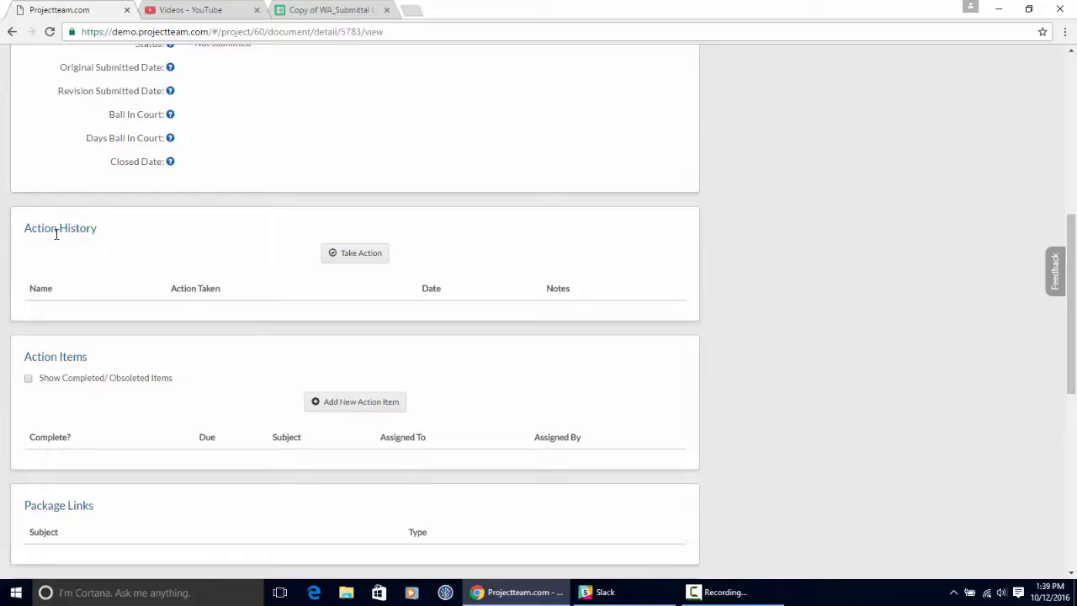
click(375, 262)
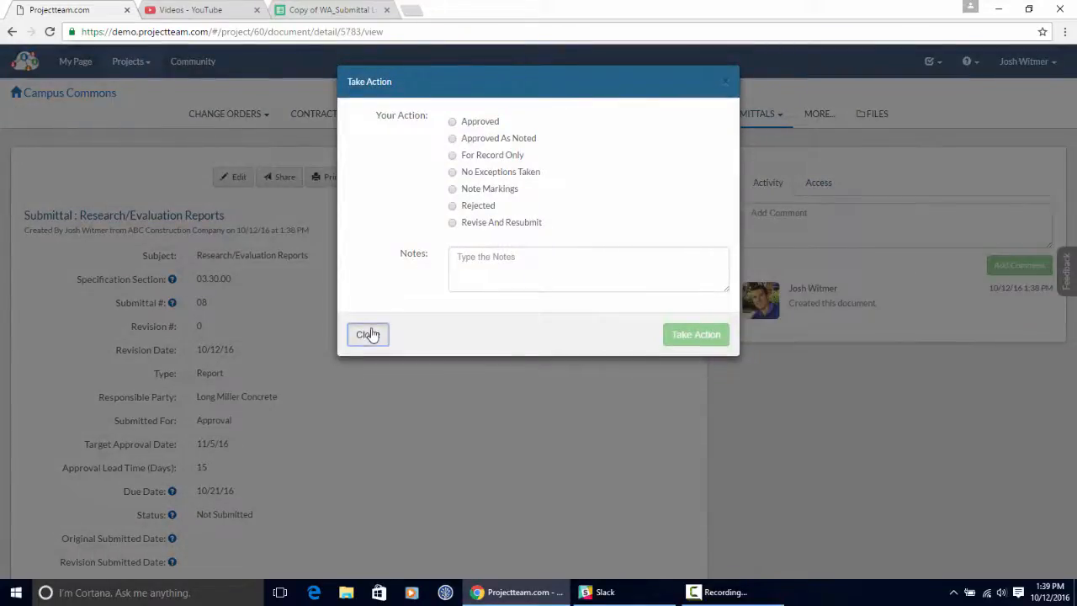
click(370, 334)
scroll(349, 318, down, 6)
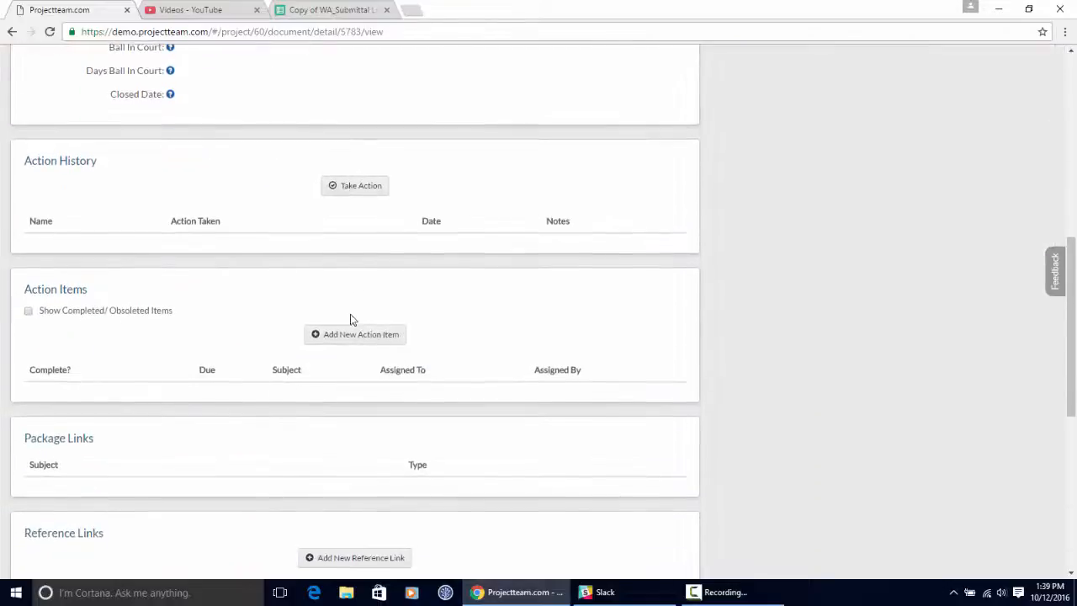
scroll(395, 320, down, 2)
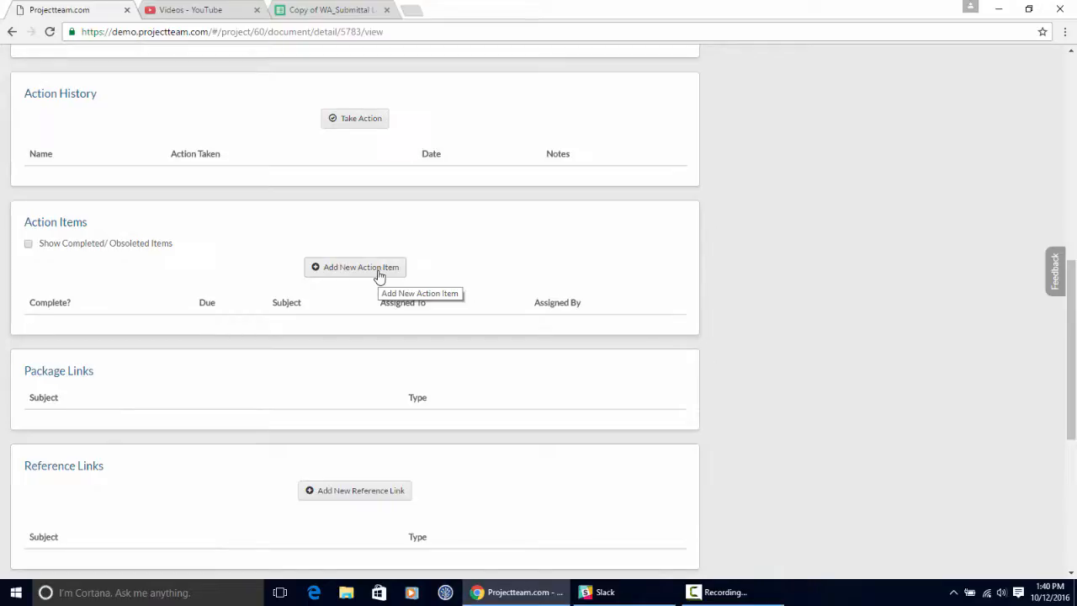
Start adding a reference link to the submittal and filter the available forms by "requ"
scroll(379, 276, down, 3)
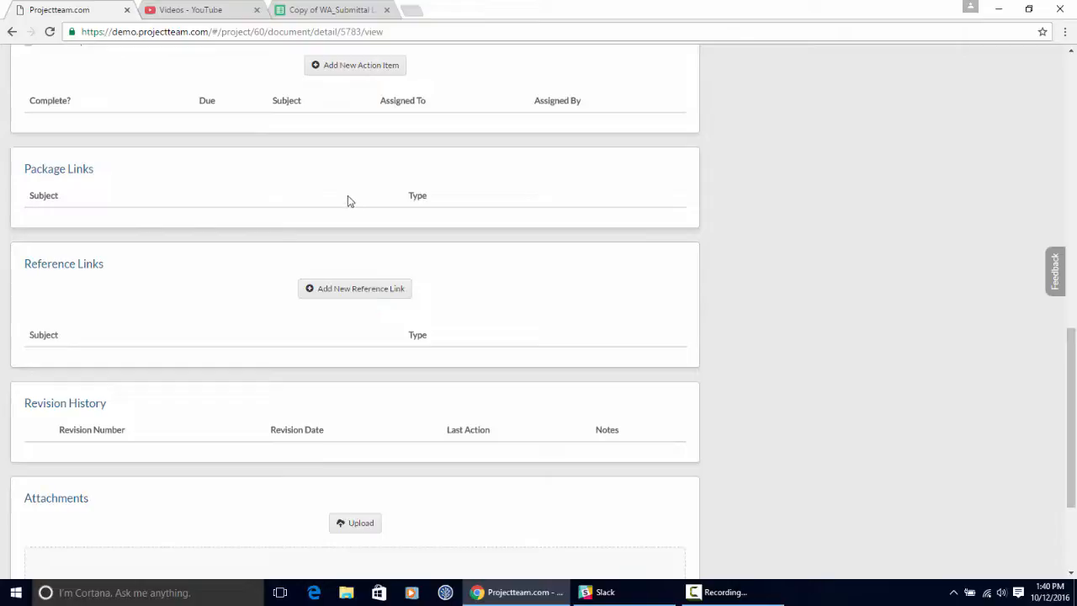
scroll(354, 220, down, 2)
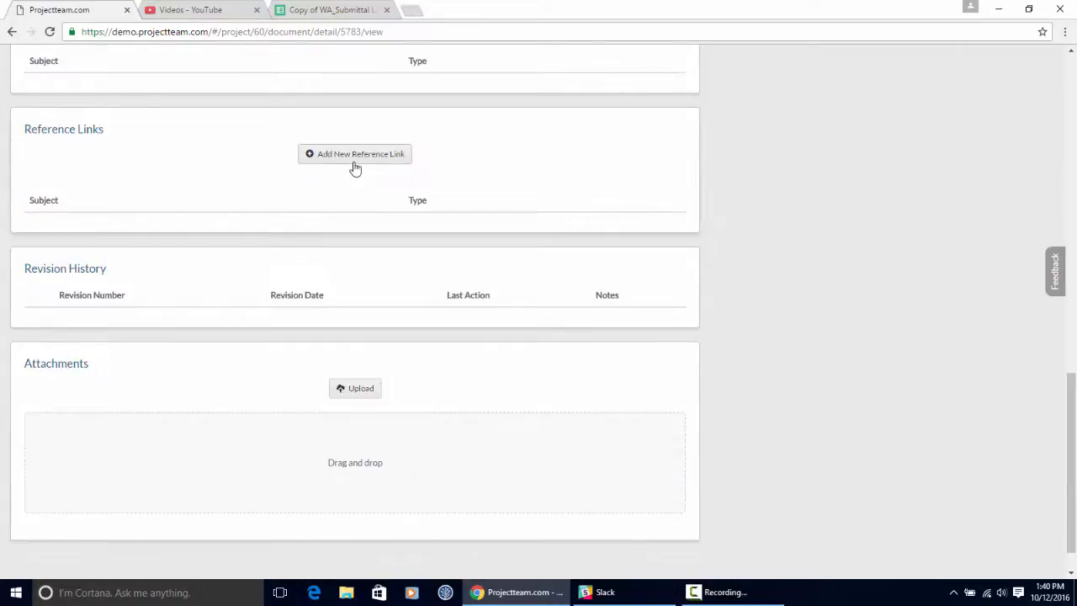
click(354, 167)
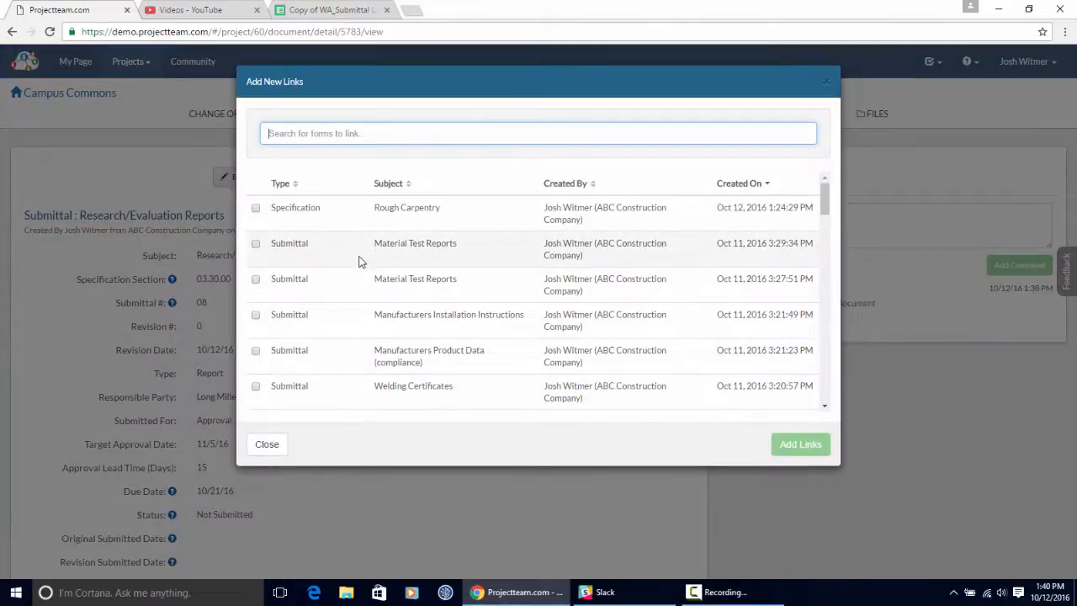
scroll(359, 260, down, 3)
scroll(360, 261, down, 5)
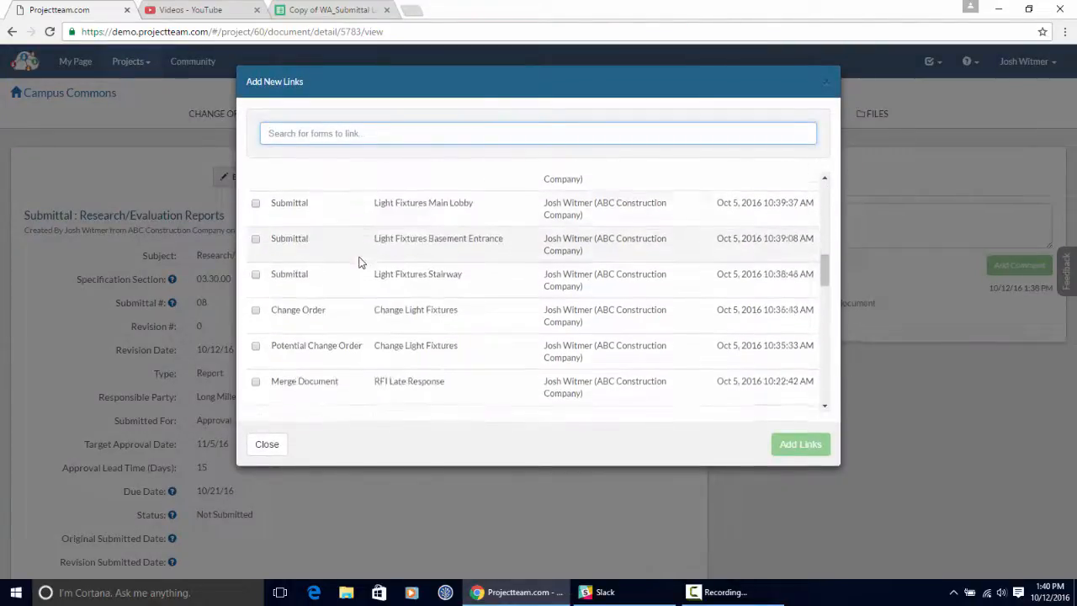
text(requ)
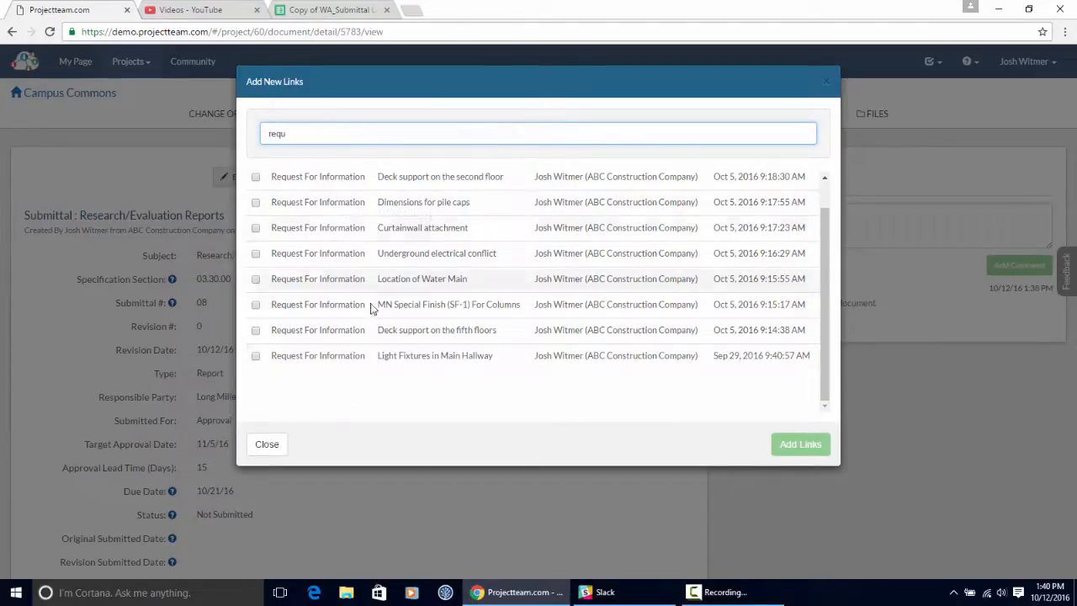
Link only the "Curtainwall attachment" Request For Information to the submittal as a reference
click(256, 279)
click(256, 253)
click(257, 278)
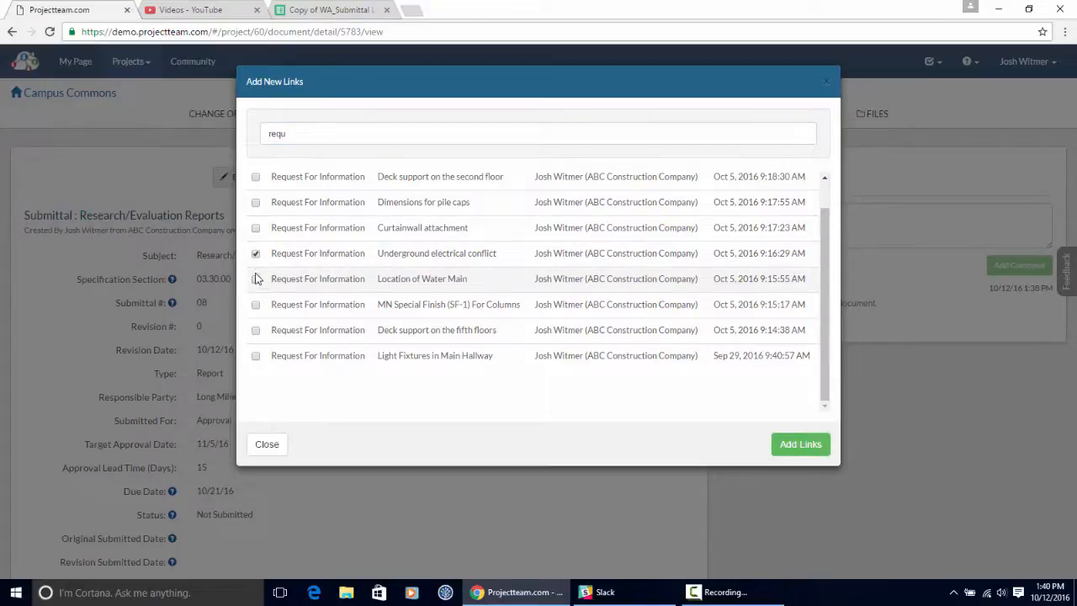
click(256, 254)
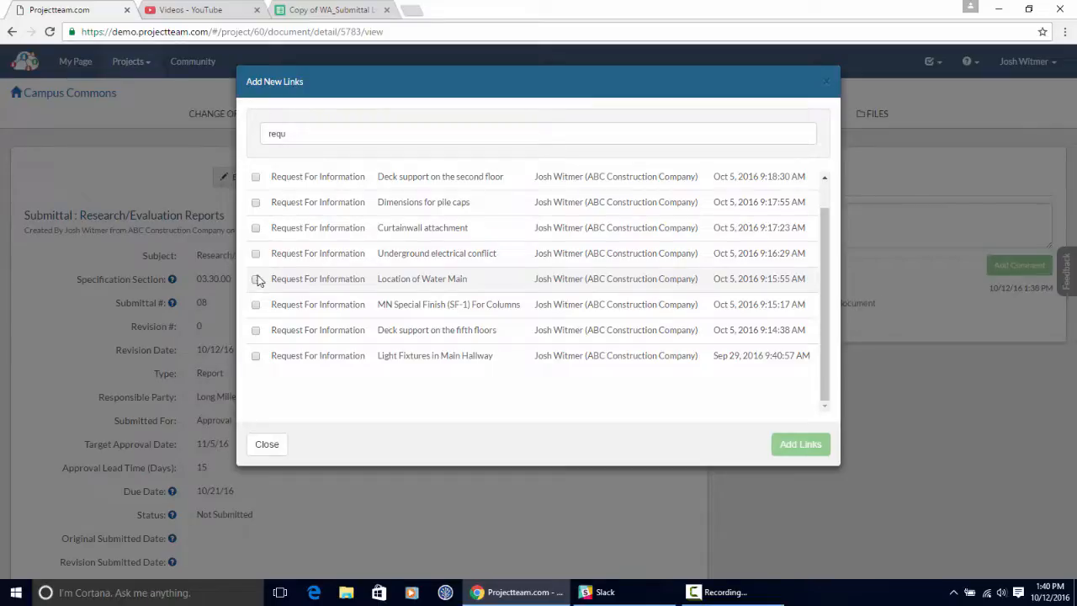
click(256, 228)
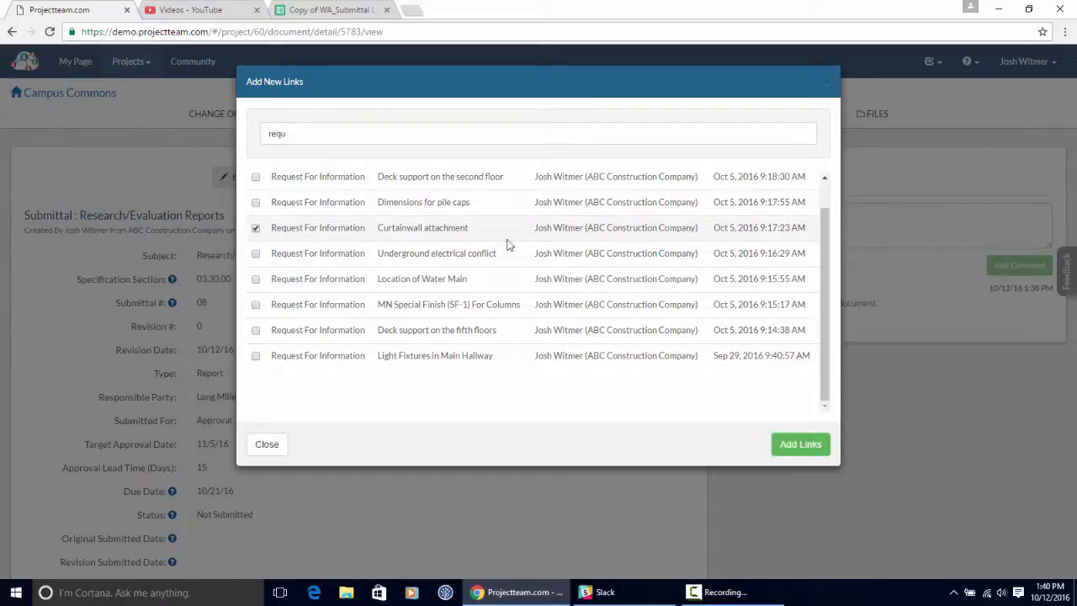
click(799, 446)
scroll(446, 412, down, 6)
scroll(424, 409, down, 3)
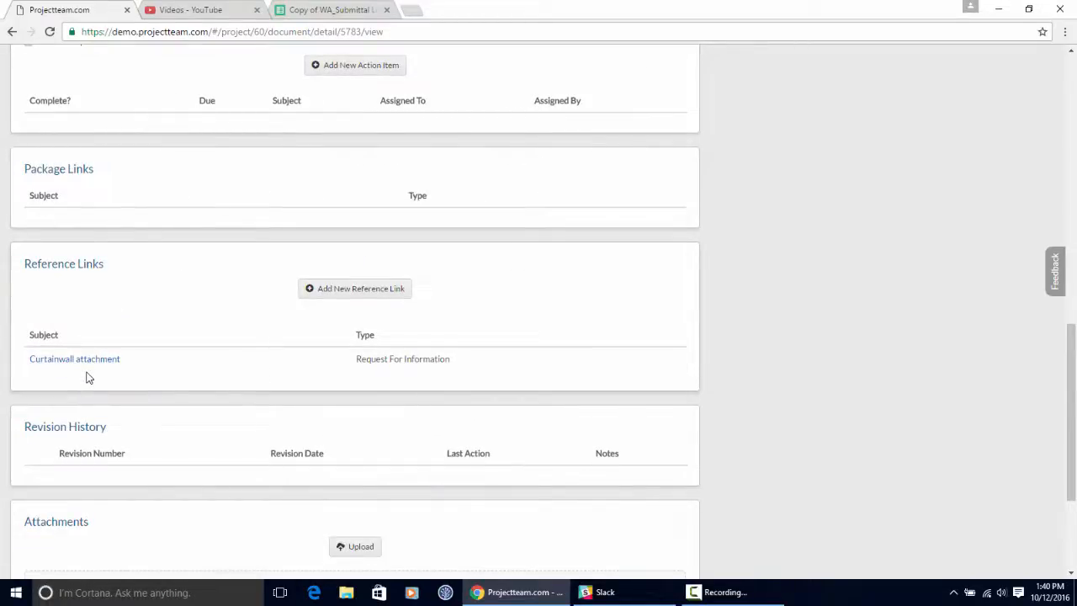
Look over the submittal's Revision History and Attachments sections, and close the submittal to return to the log
scroll(157, 379, down, 2)
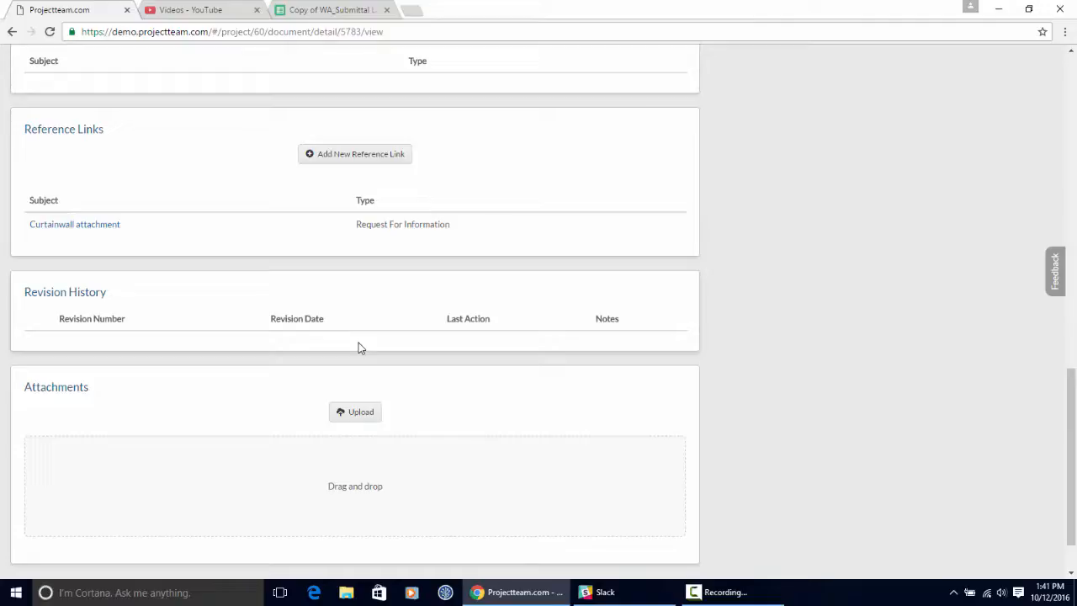
scroll(358, 346, down, 1)
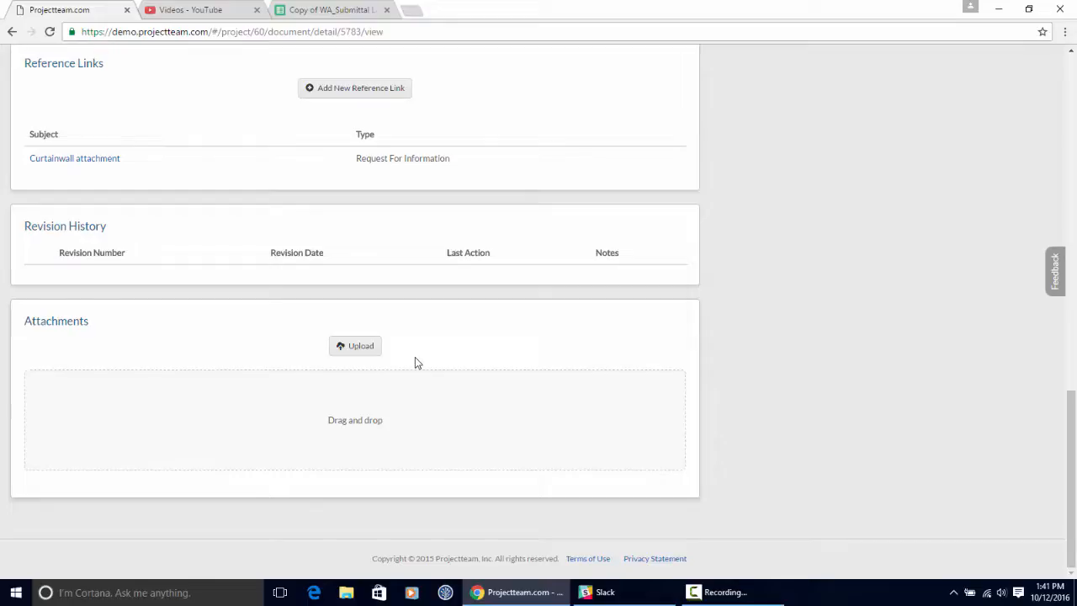
scroll(415, 357, up, 15)
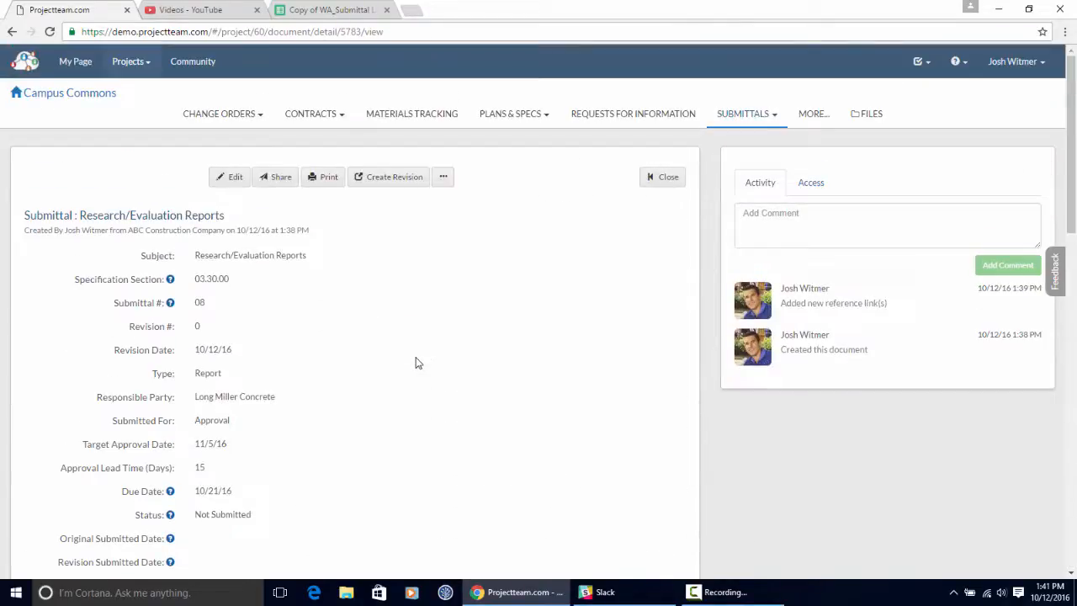
click(656, 184)
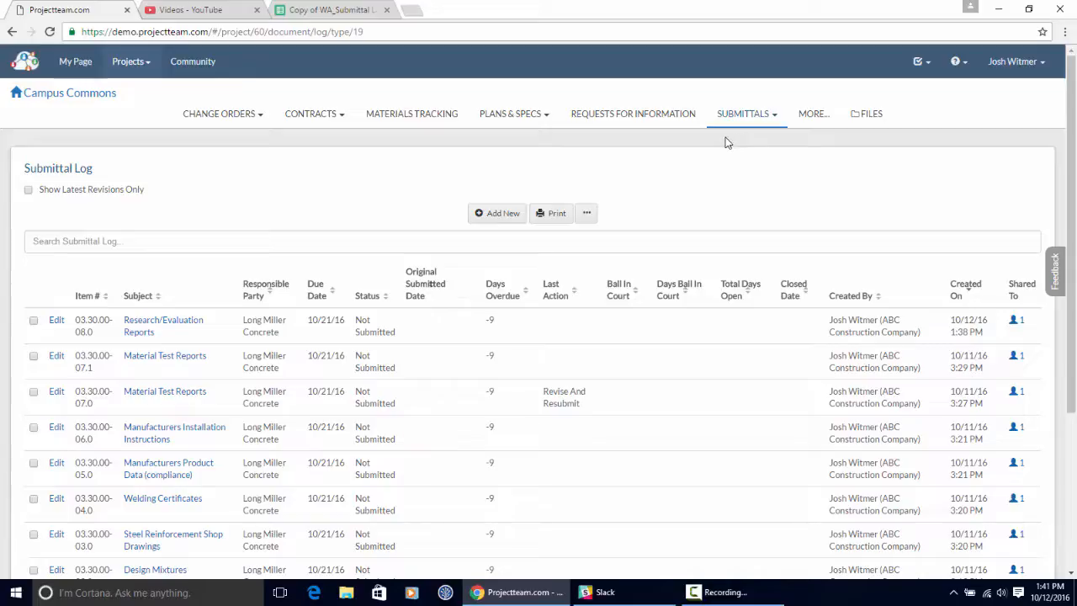
Create a new submittal package for Campus Commons with the subject "Concrete Sub Package"
click(773, 124)
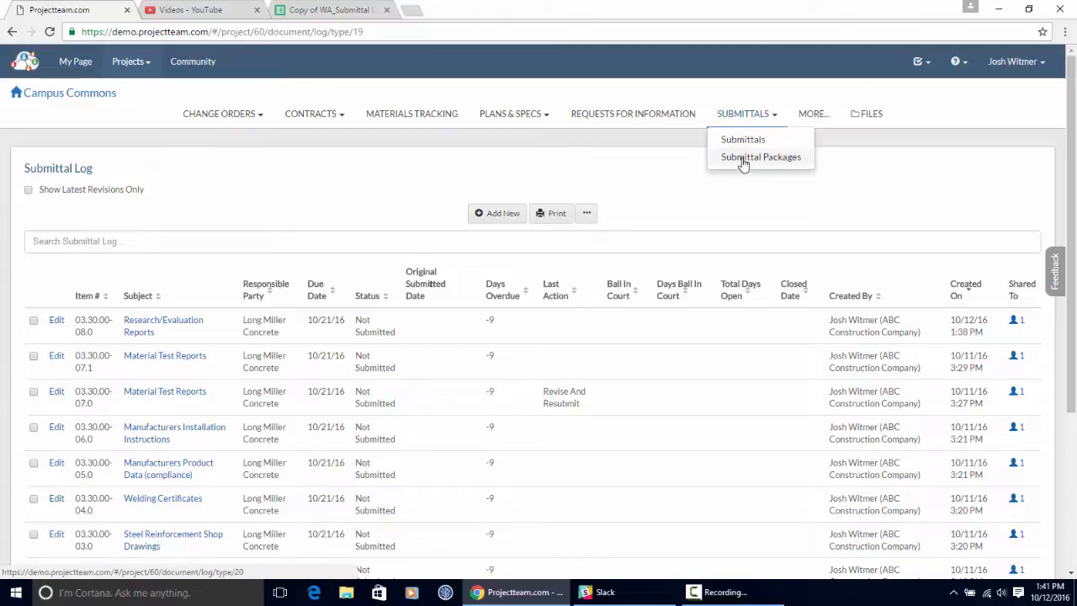
click(748, 160)
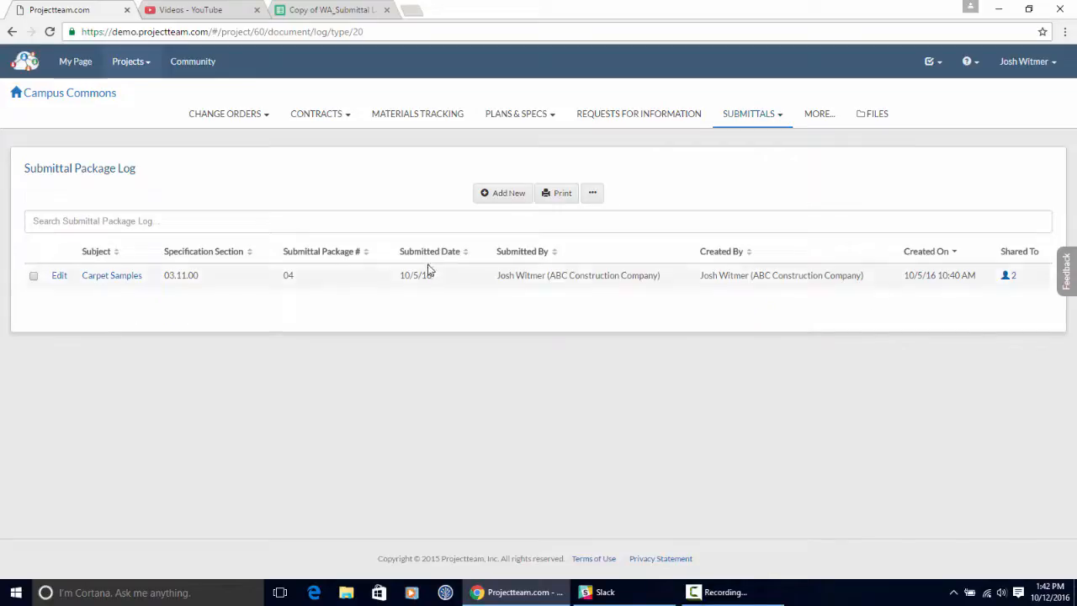
click(505, 195)
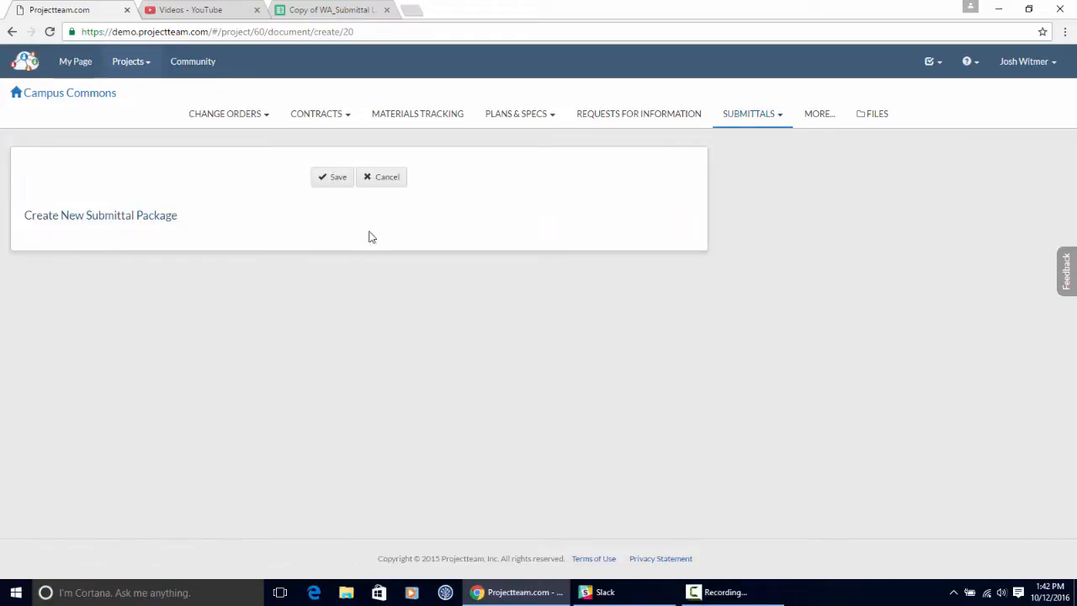
click(336, 247)
text(Co)
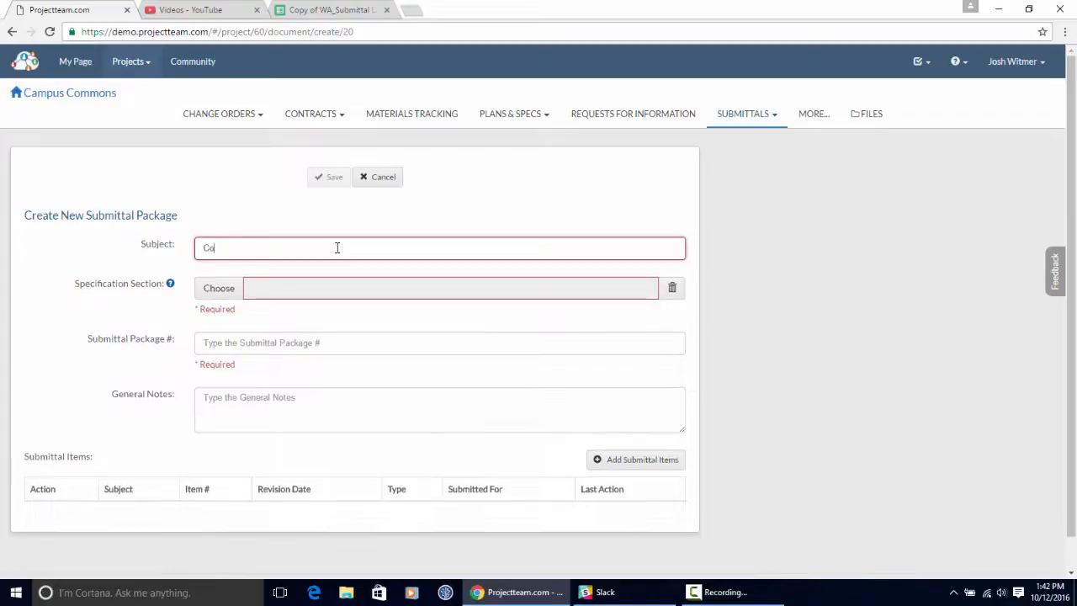
text(ncrete Sub Pa)
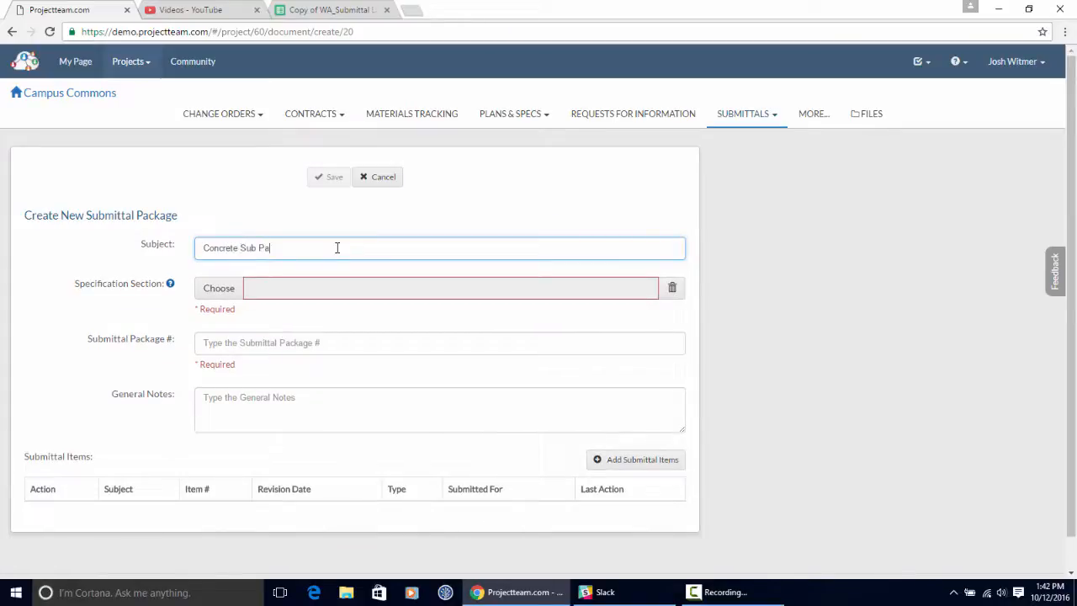
text(ckage)
Set the package's specification section to 03.30.00, Cast In-Place Concrete
click(228, 292)
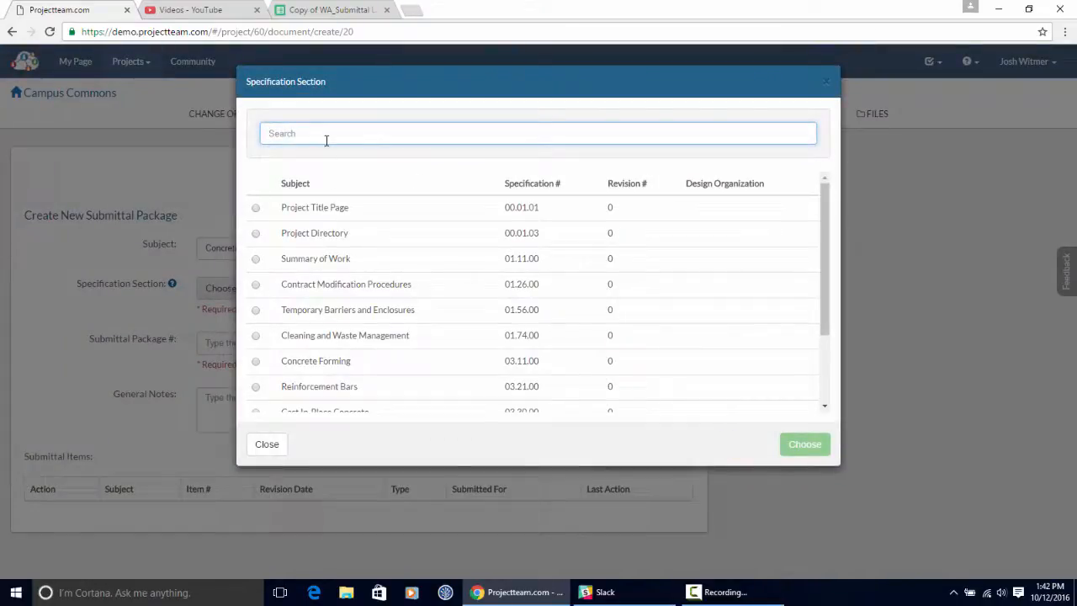
text(03.30)
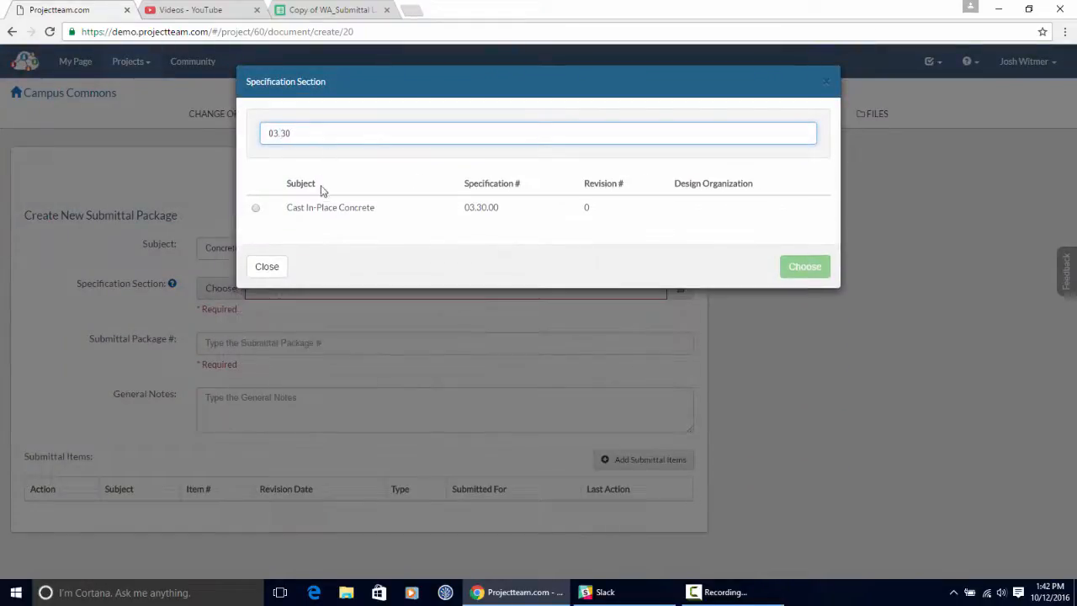
click(256, 208)
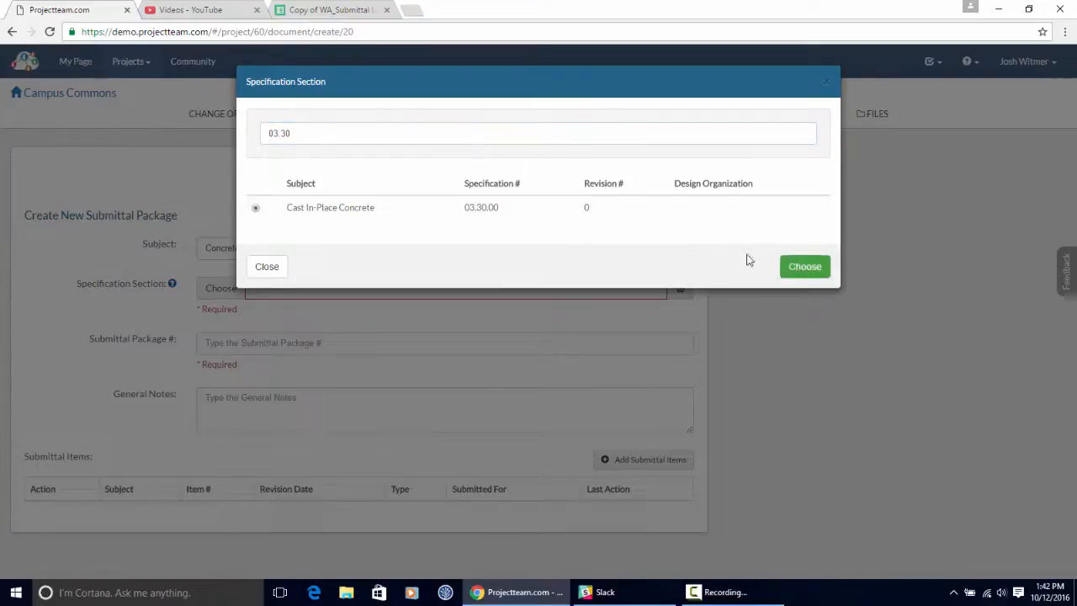
click(793, 266)
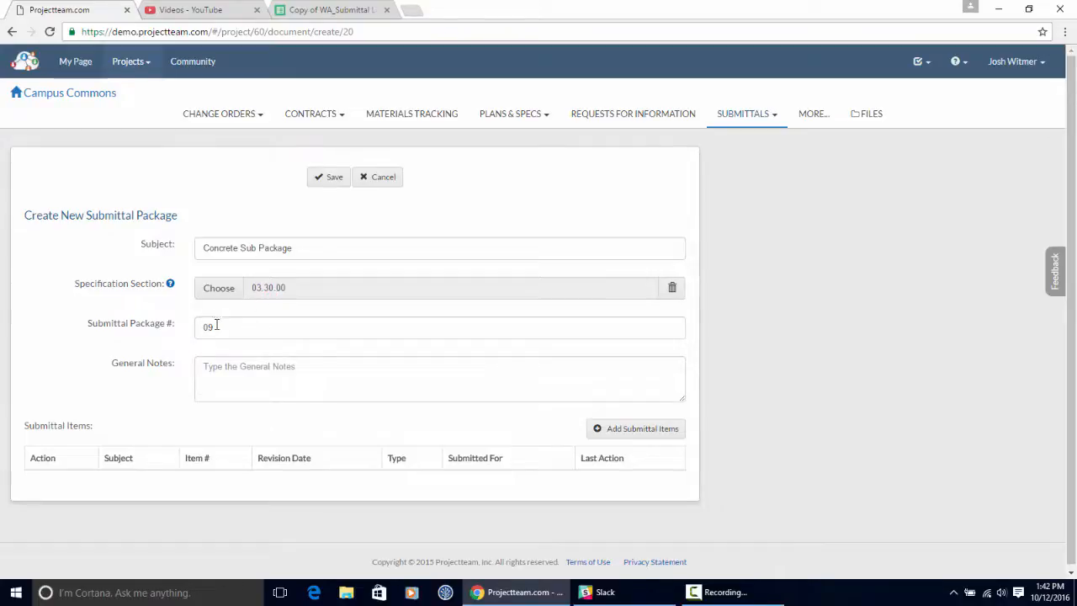
Start adding submittal items to the package and filter the available revisions by 03.30
click(634, 432)
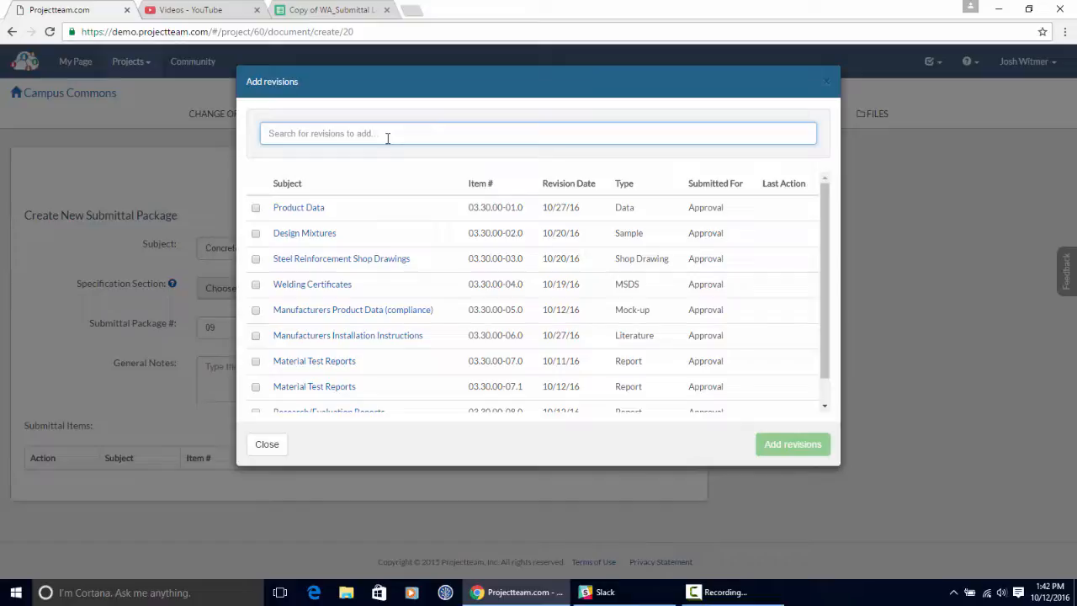
text(03.30)
scroll(392, 278, down, 1)
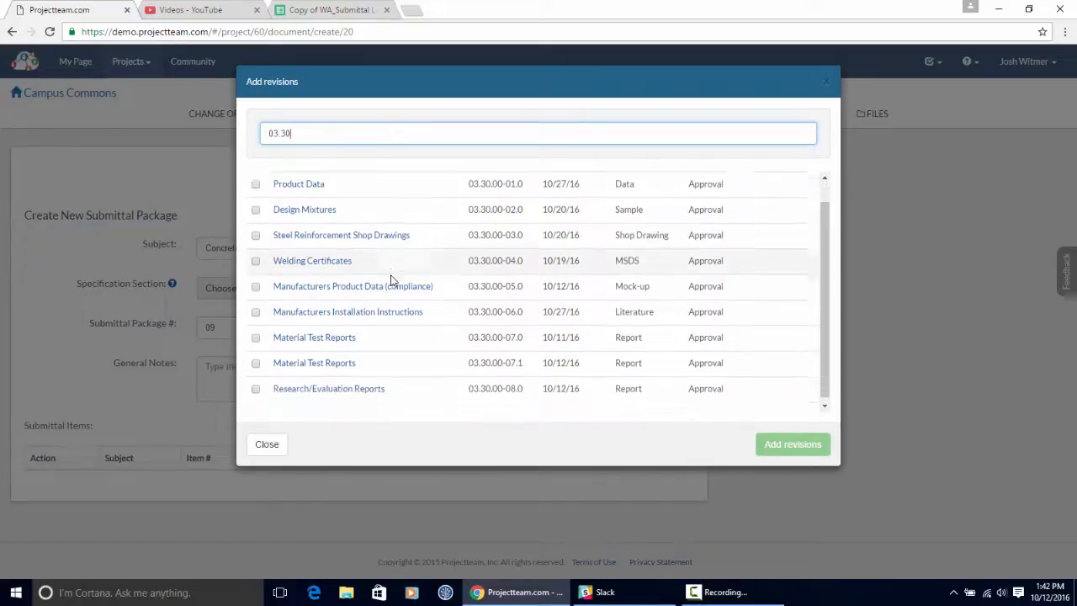
scroll(392, 281, up, 1)
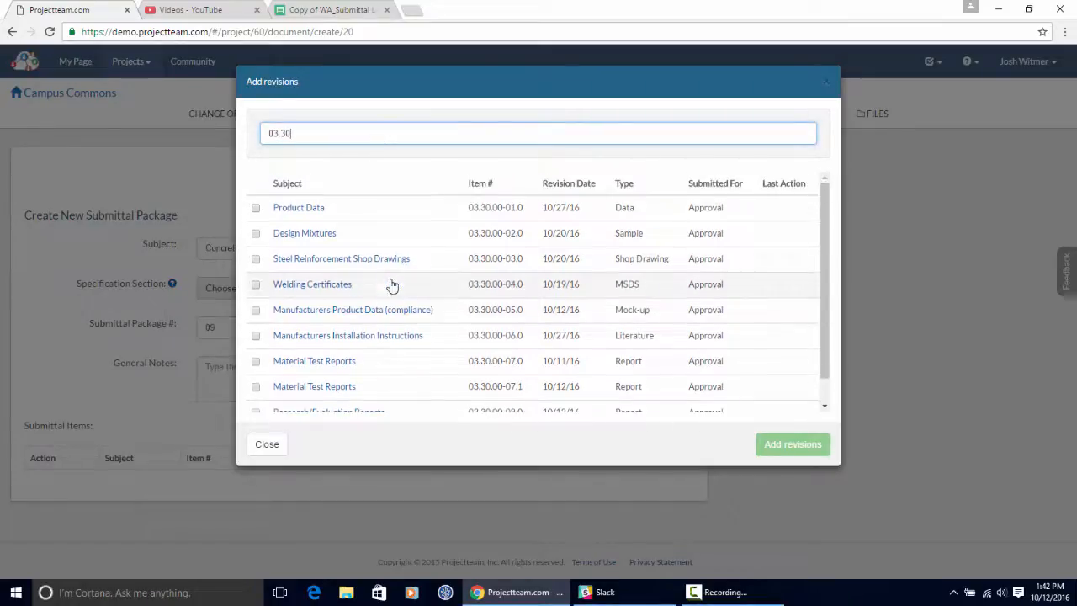
Select all the filtered revisions for the package, from Product Data 03.30.00-01.0 through Research/Evaluation Reports 03.30.00-08.0
click(255, 207)
click(255, 233)
click(255, 258)
click(255, 284)
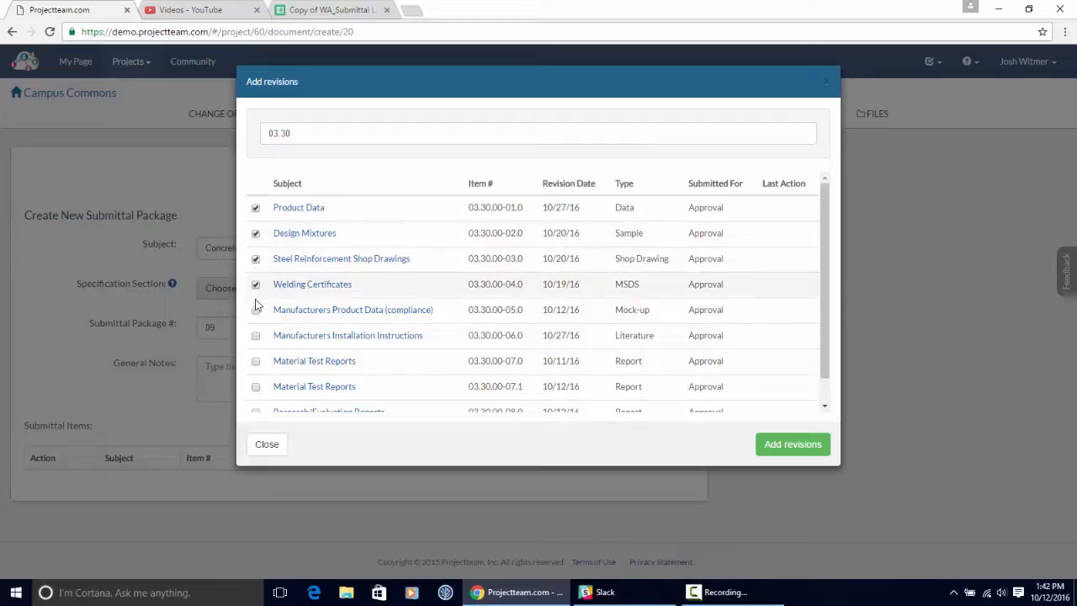
click(255, 310)
click(254, 334)
click(255, 361)
scroll(263, 376, down, 1)
scroll(263, 376, down, 1)
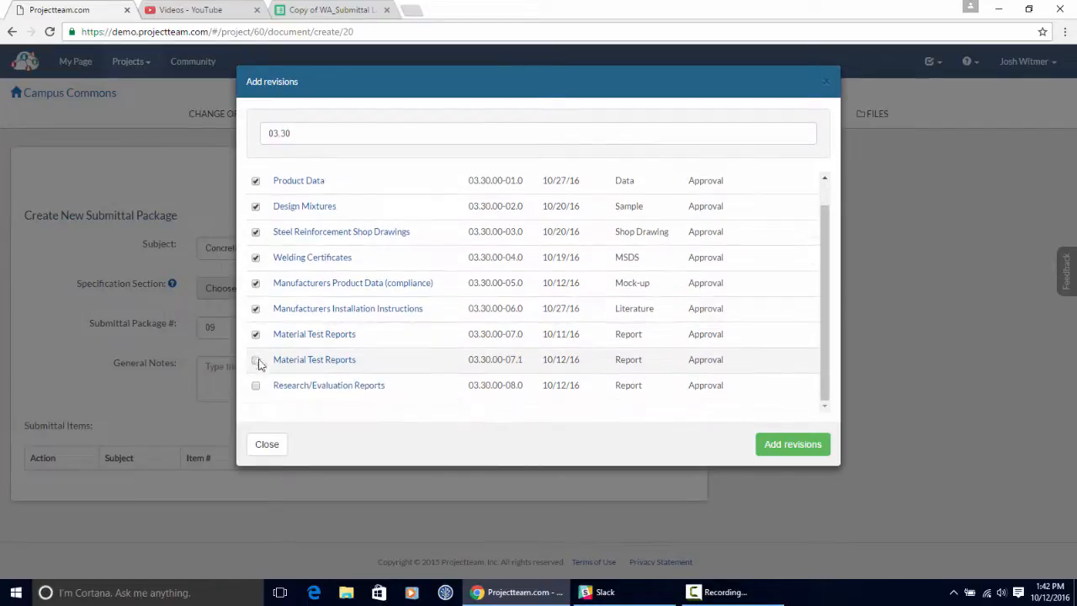
click(256, 360)
click(256, 385)
scroll(477, 345, up, 1)
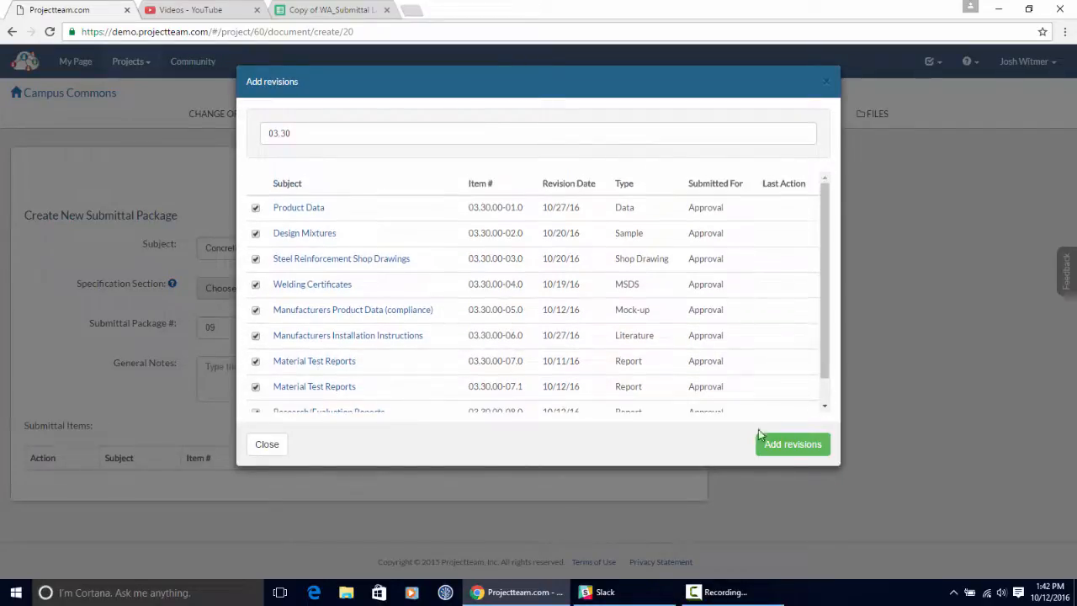
Exclude the superseded Material Test Reports revision 03.30.00-07.0 from the selection and add the remaining revisions to the package
scroll(760, 399, down, 1)
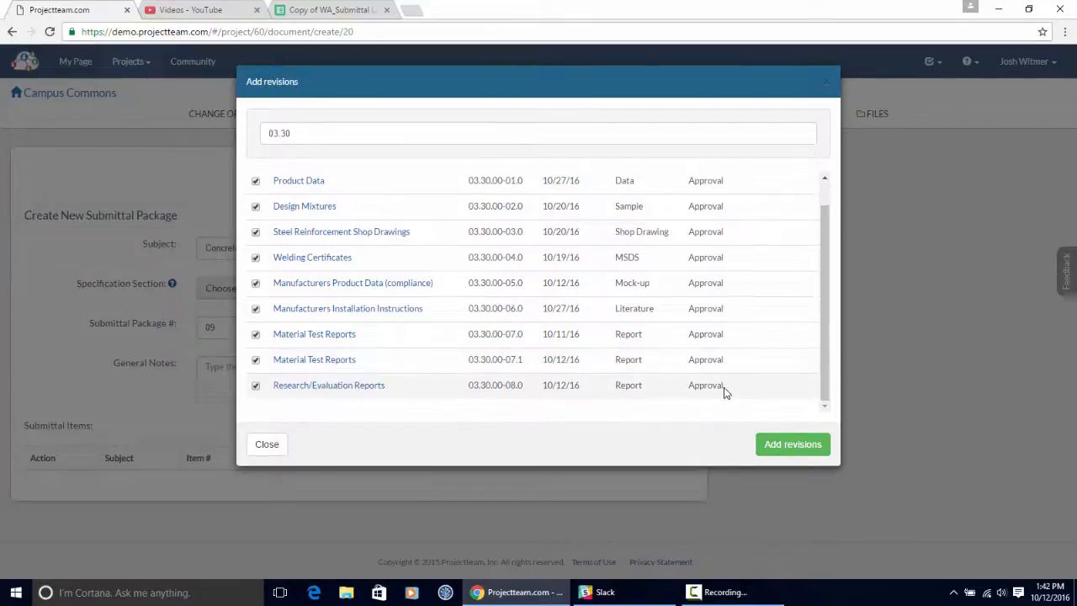
click(257, 335)
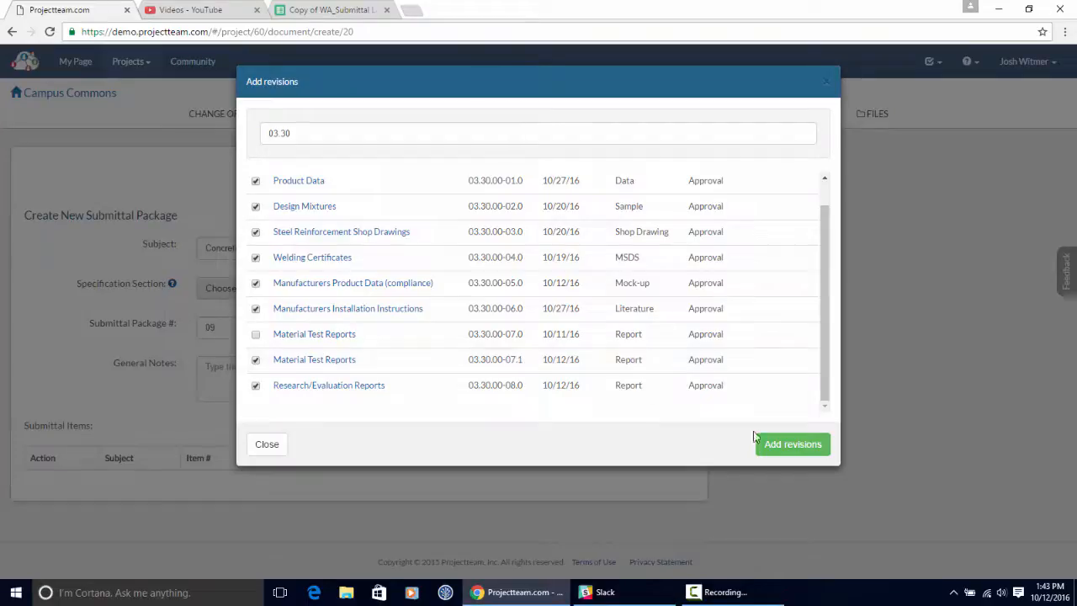
click(777, 447)
scroll(763, 450, down, 1)
scroll(764, 450, down, 2)
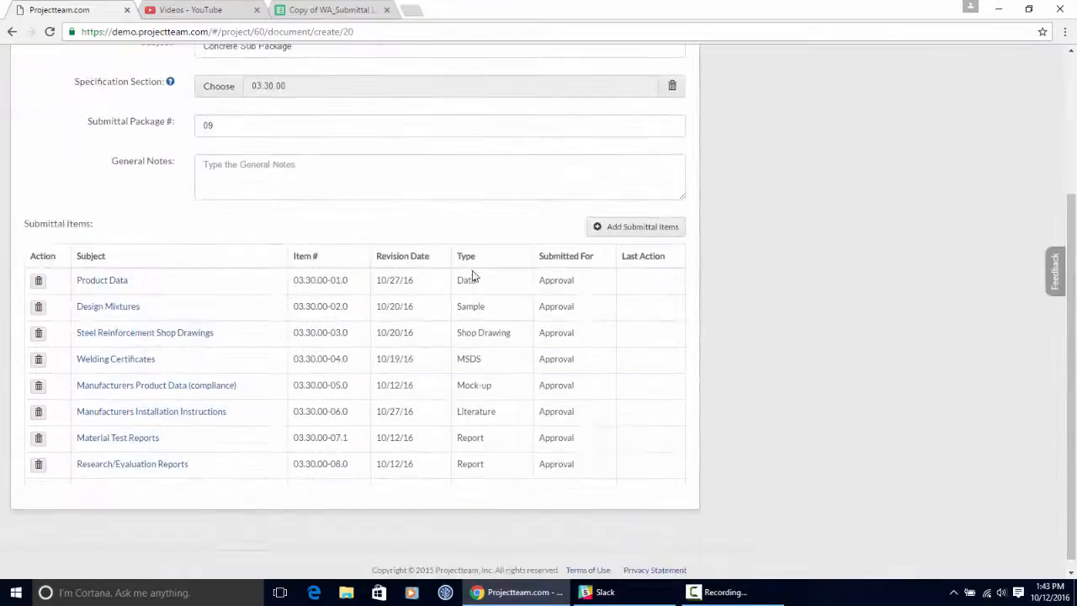
Save the Concrete Sub Package submittal package and view its submittal items
scroll(303, 435, up, 1)
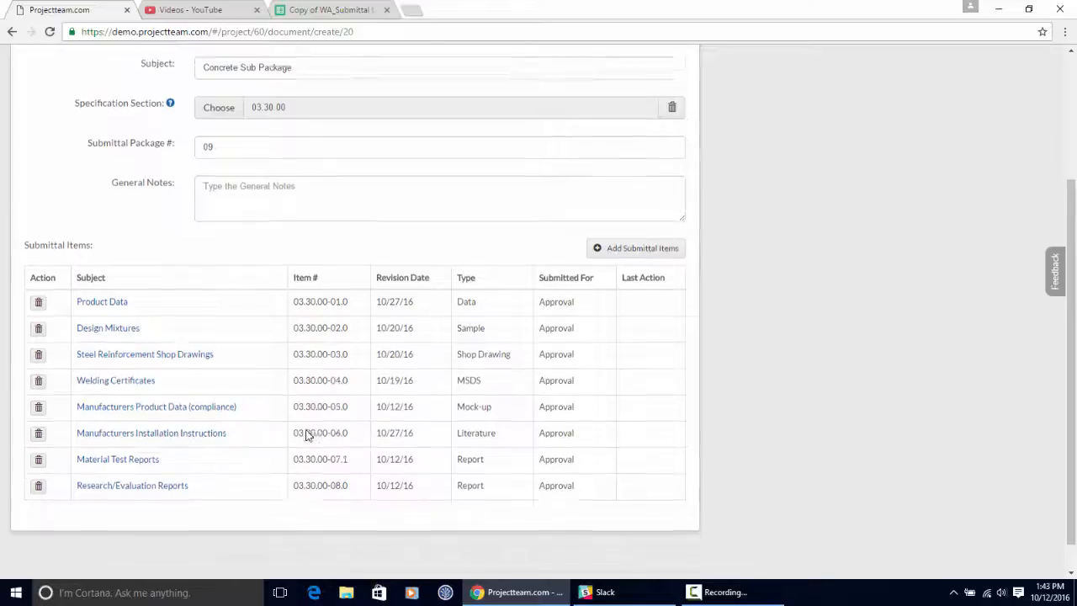
scroll(346, 454, up, 2)
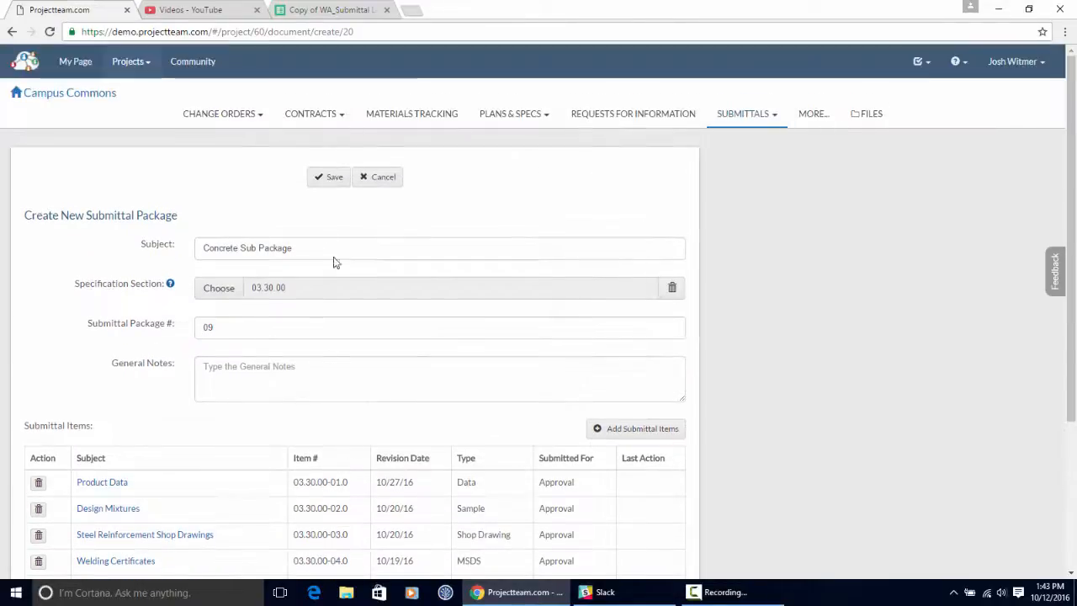
click(333, 191)
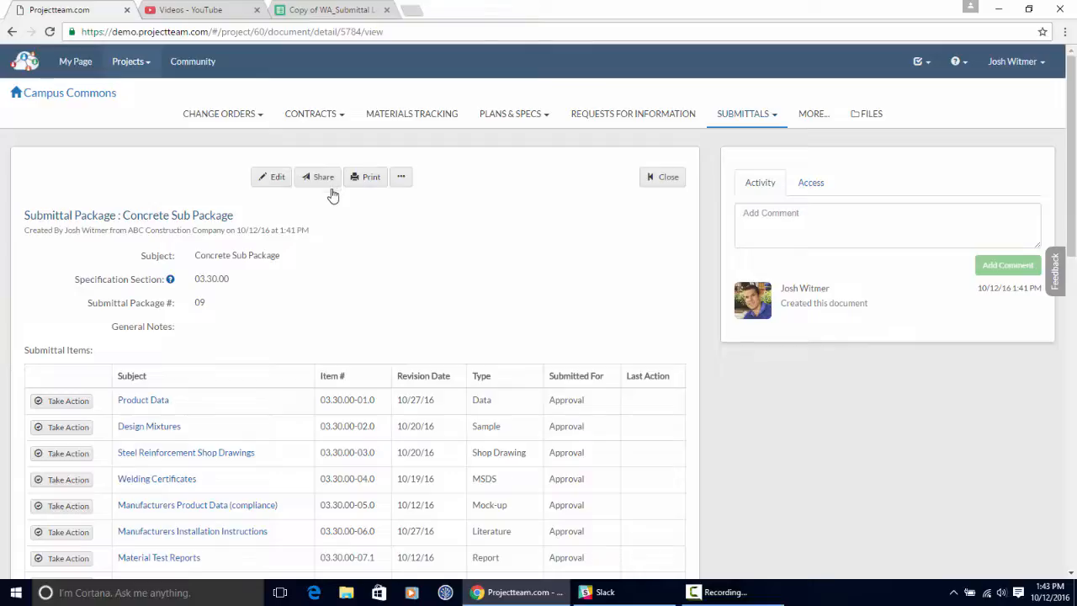
scroll(337, 301, down, 1)
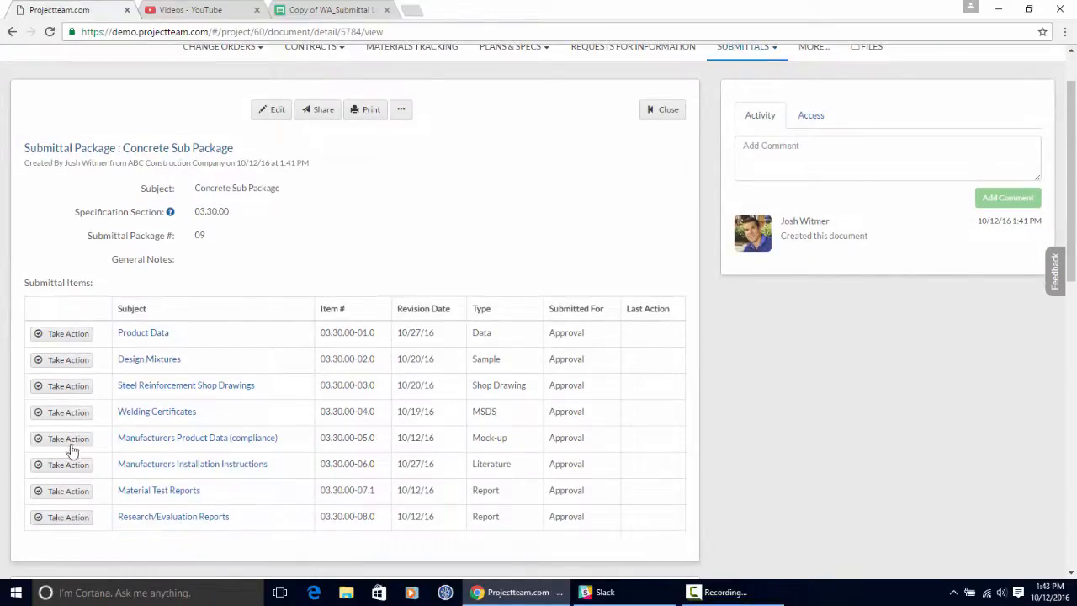
click(82, 334)
click(320, 348)
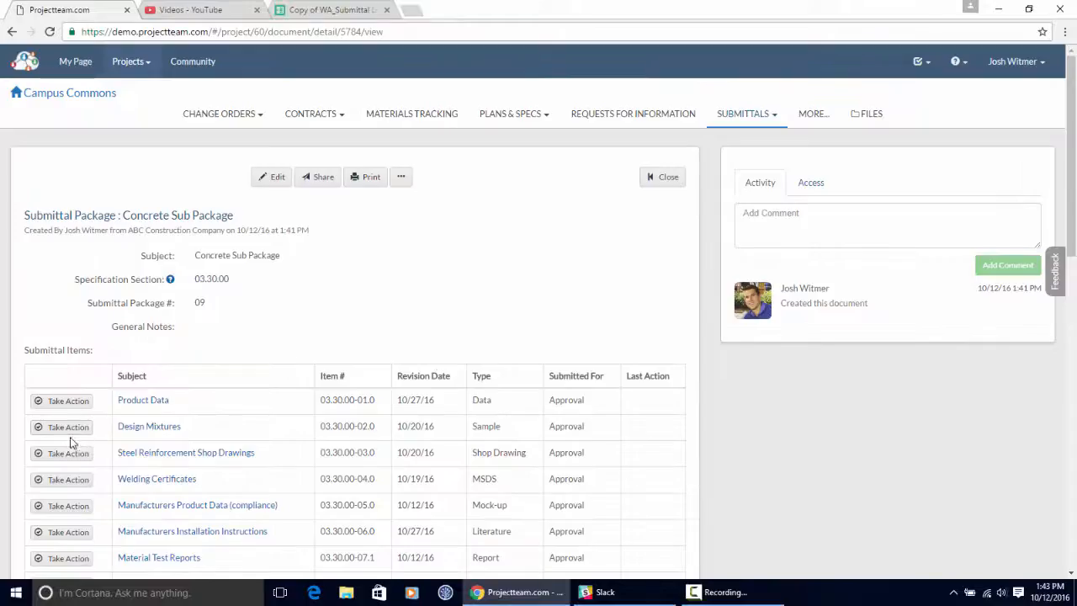
click(71, 427)
click(376, 340)
scroll(362, 344, down, 1)
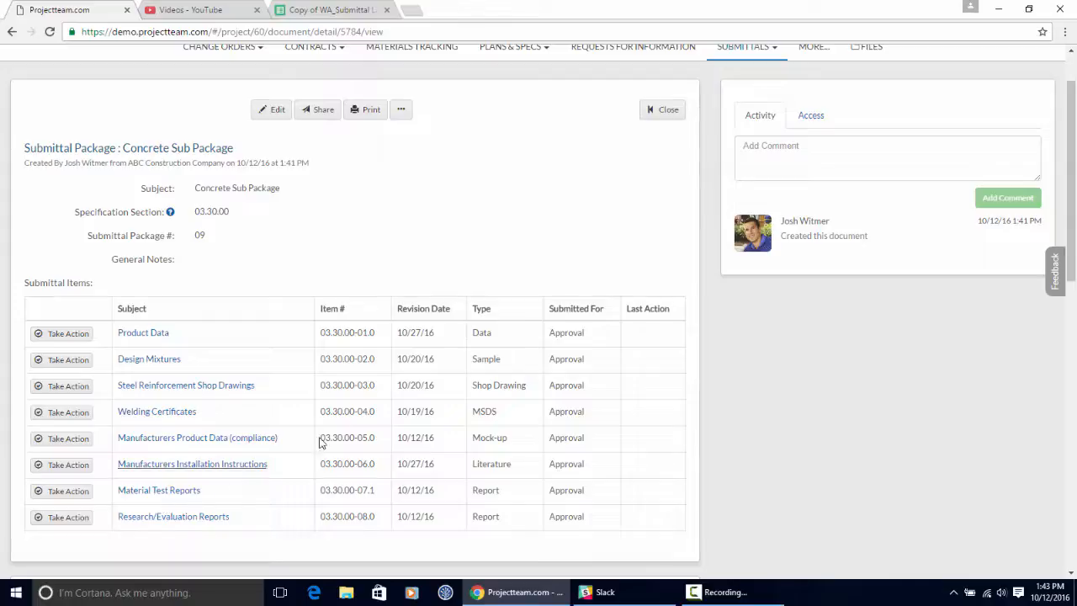
Start submitting the Concrete Sub Package, assign completion to yourself, and set the date to 10/12/2016
scroll(374, 301, down, 4)
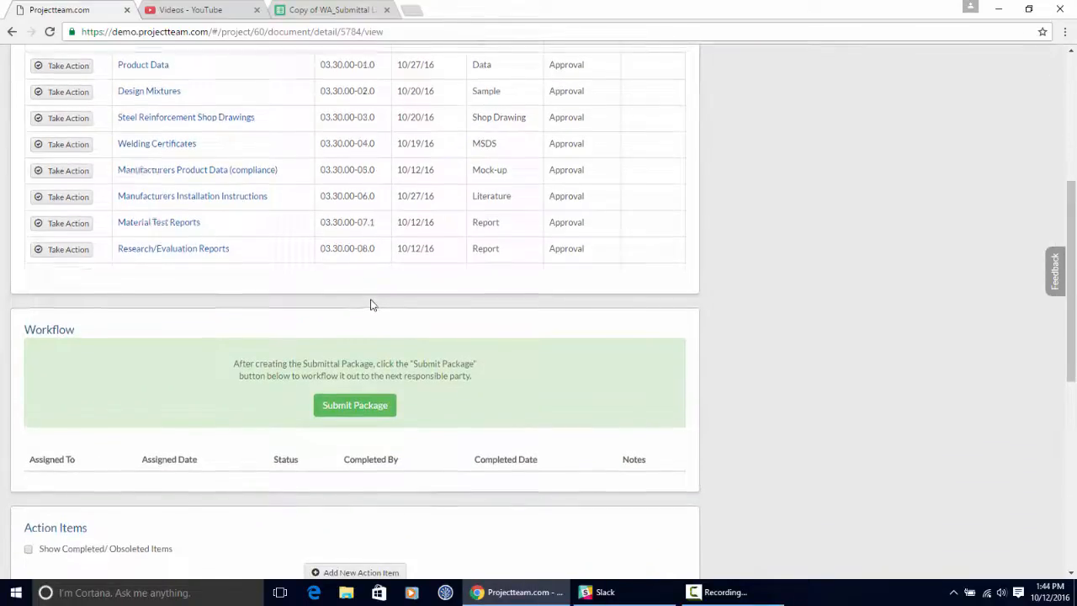
scroll(375, 301, up, 2)
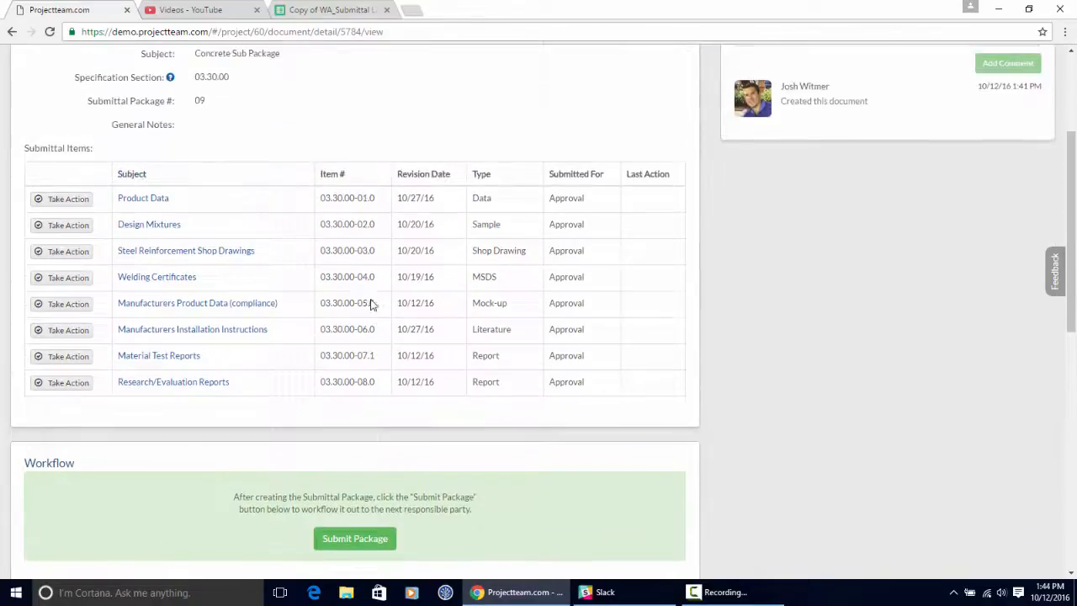
click(357, 541)
click(474, 149)
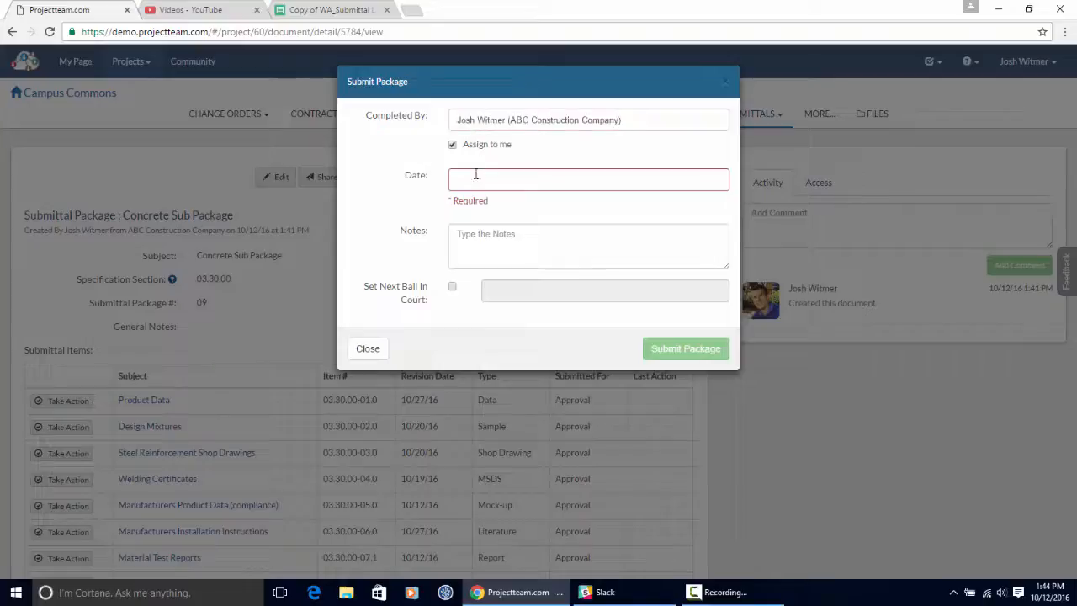
click(476, 179)
click(530, 284)
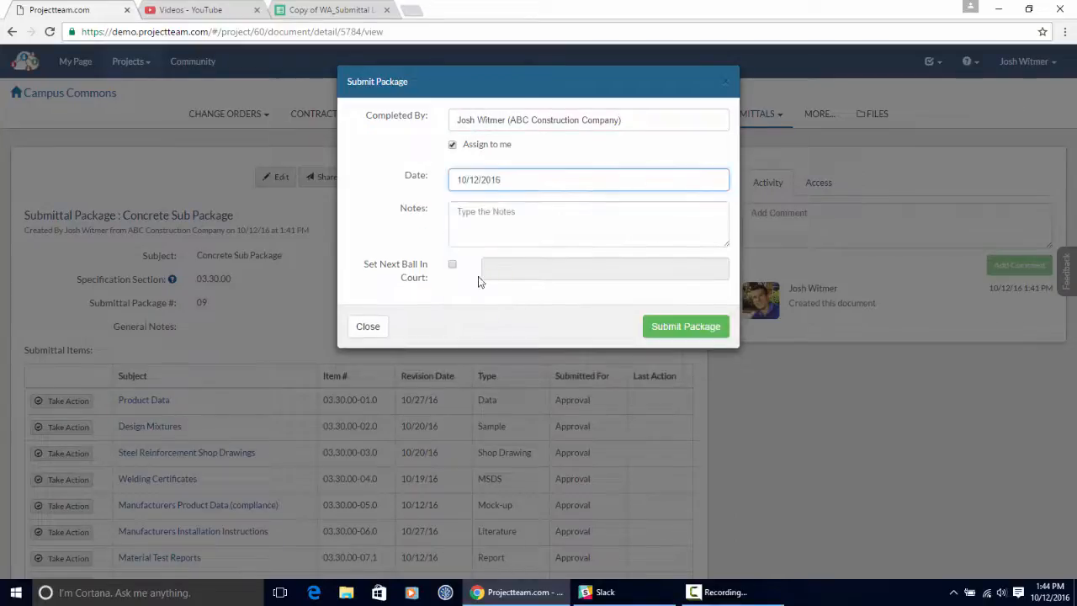
Enable Set Next Ball In Court, enter the reviewer's name, and submit the package
click(453, 266)
click(493, 270)
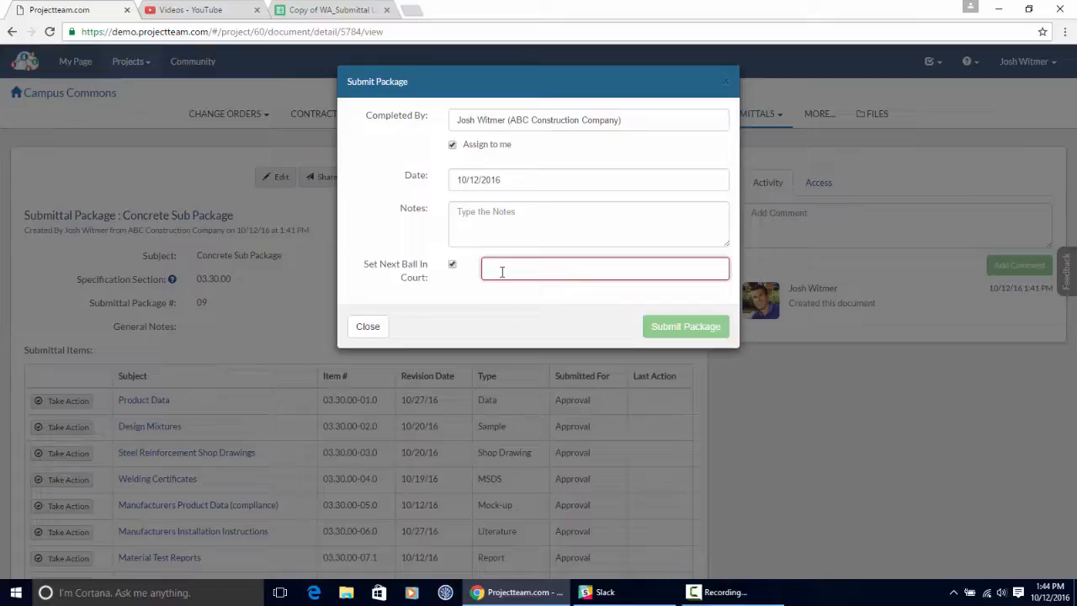
text(p)
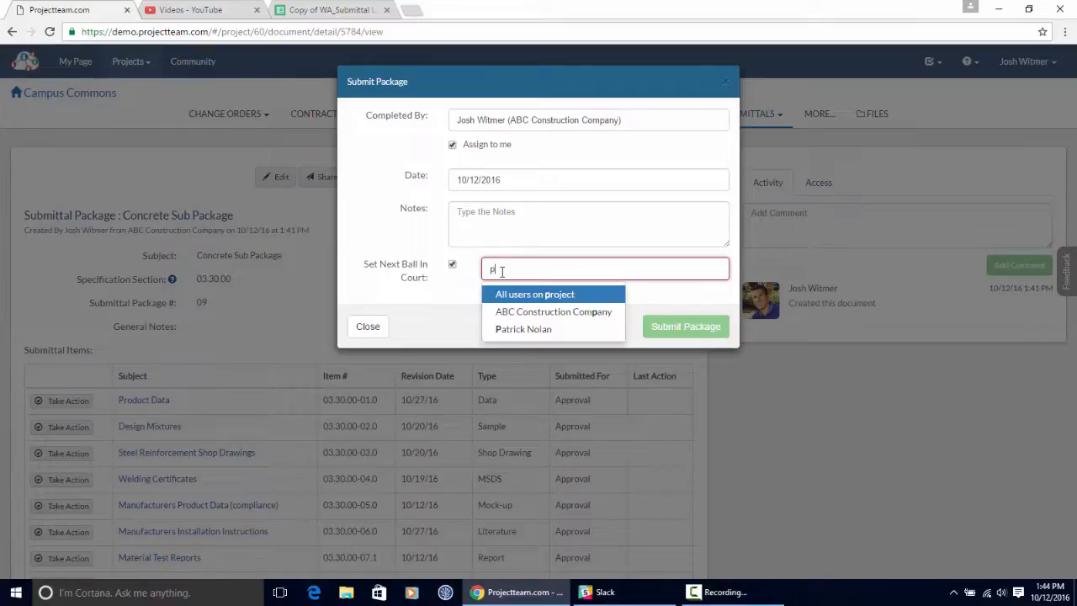
text(at)
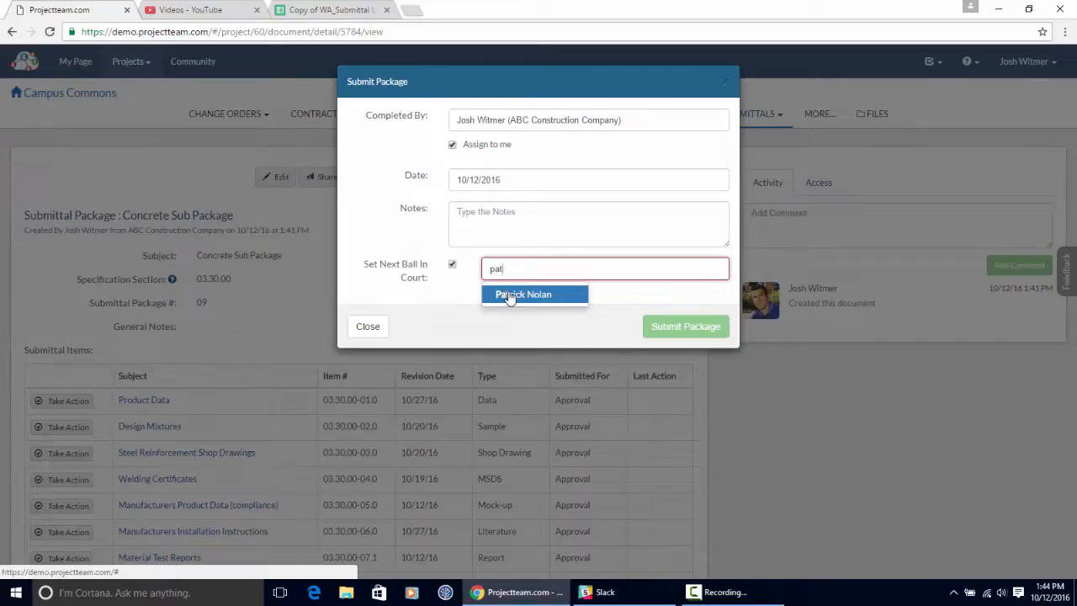
click(505, 293)
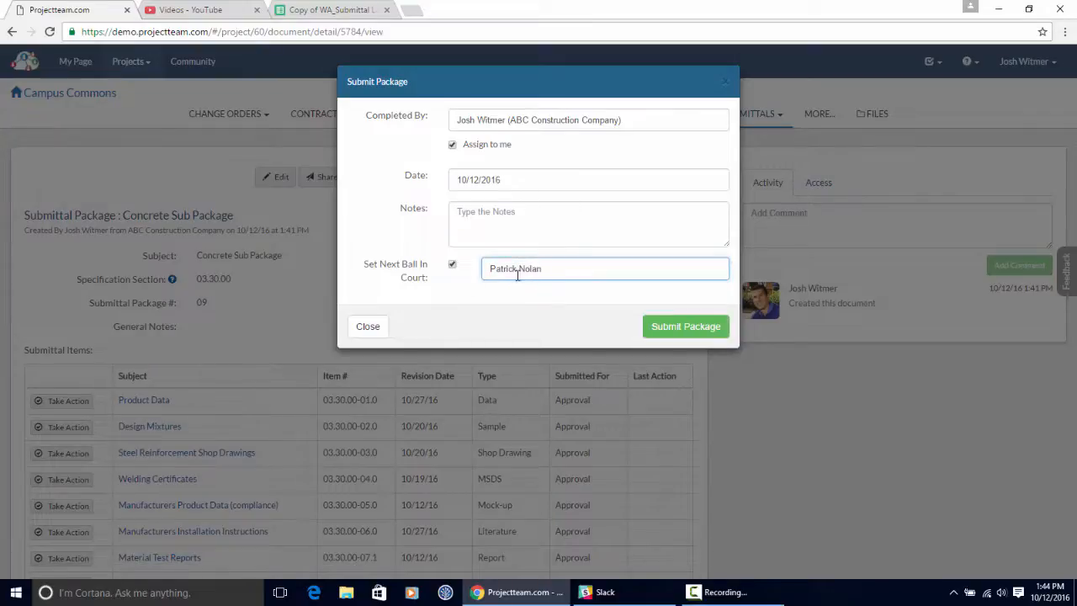
click(686, 333)
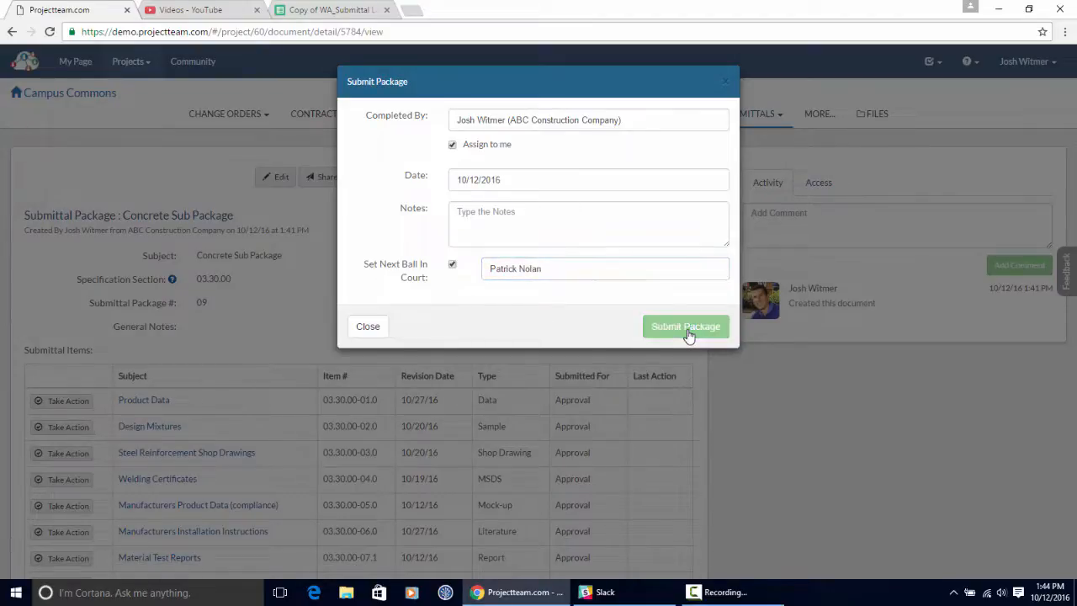
Check the package's workflow steps, and review the status and ball-in-court details of the 03.30.00 items in the Submittal Log
scroll(503, 323, down, 4)
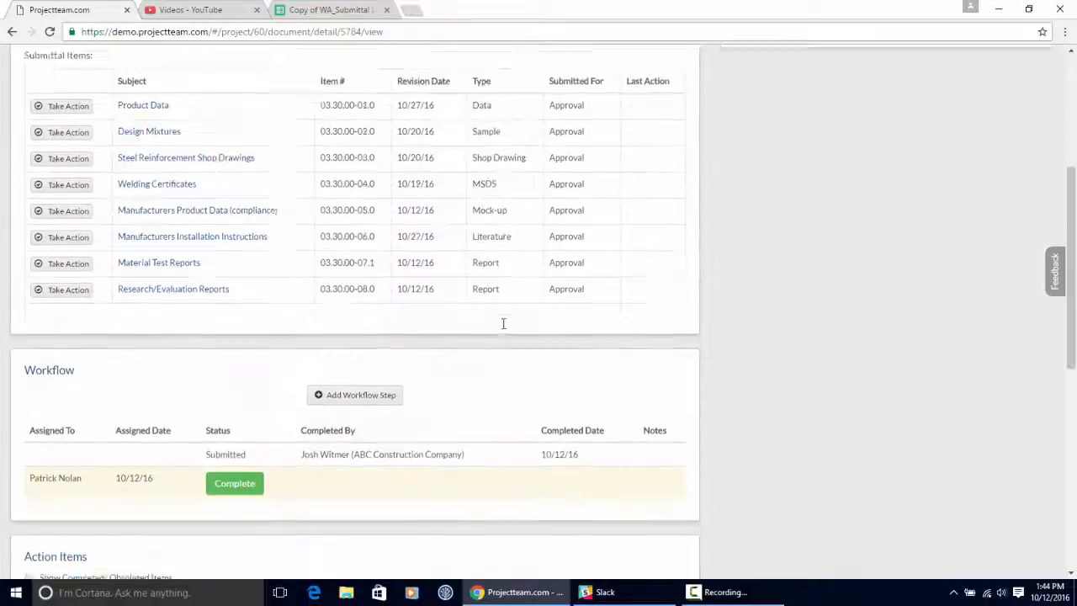
scroll(503, 323, down, 1)
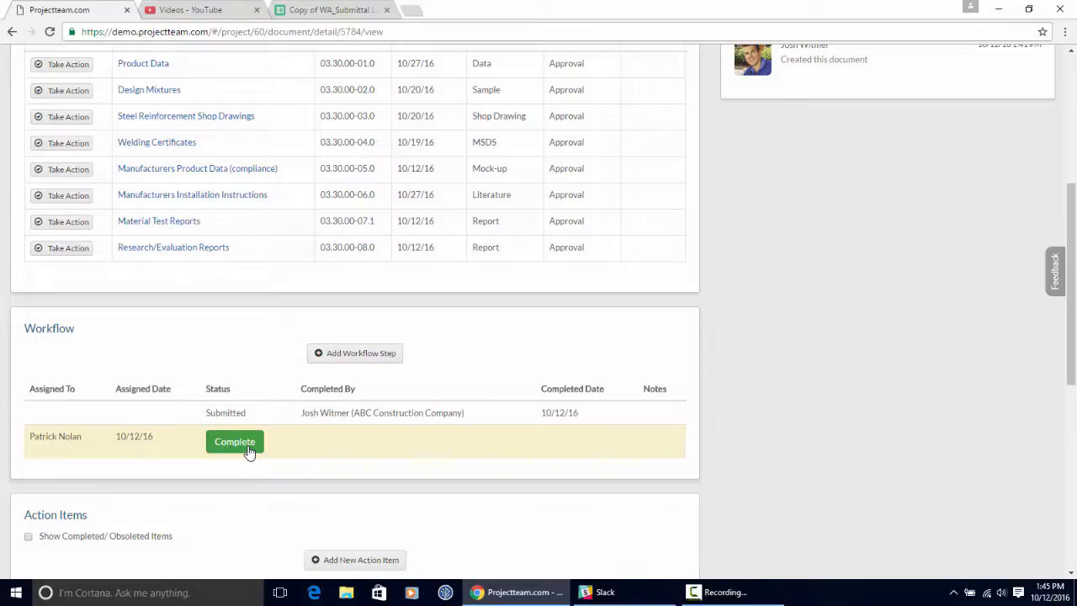
scroll(247, 449, up, 4)
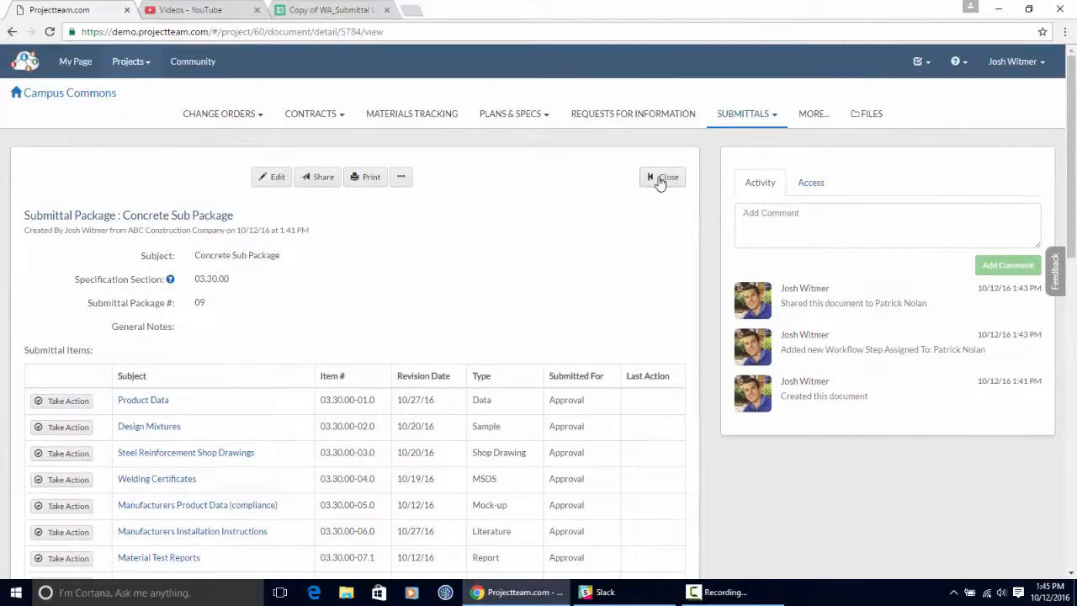
click(751, 125)
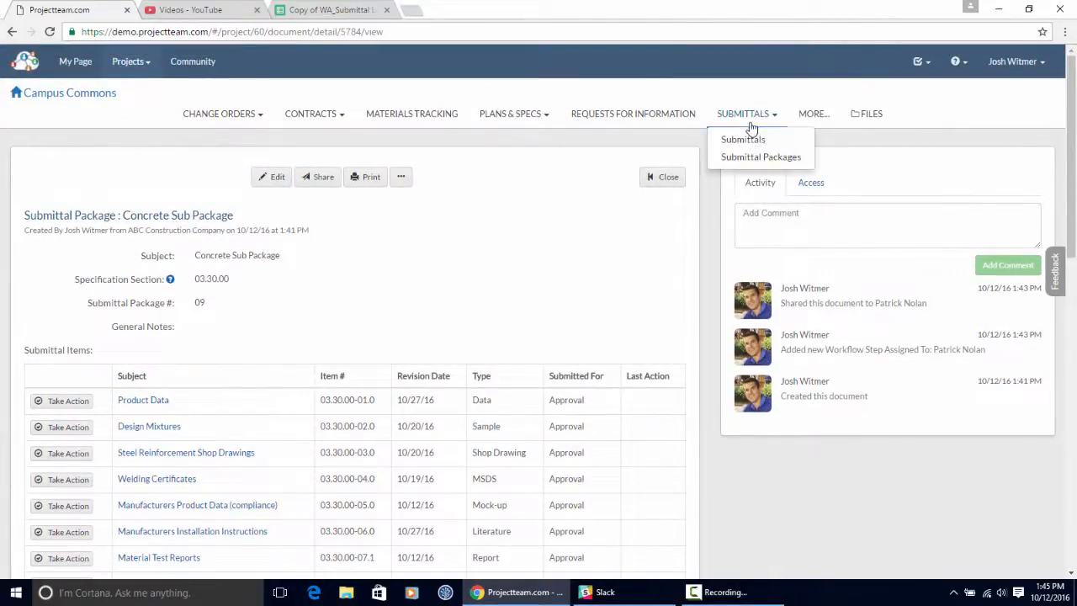
click(752, 139)
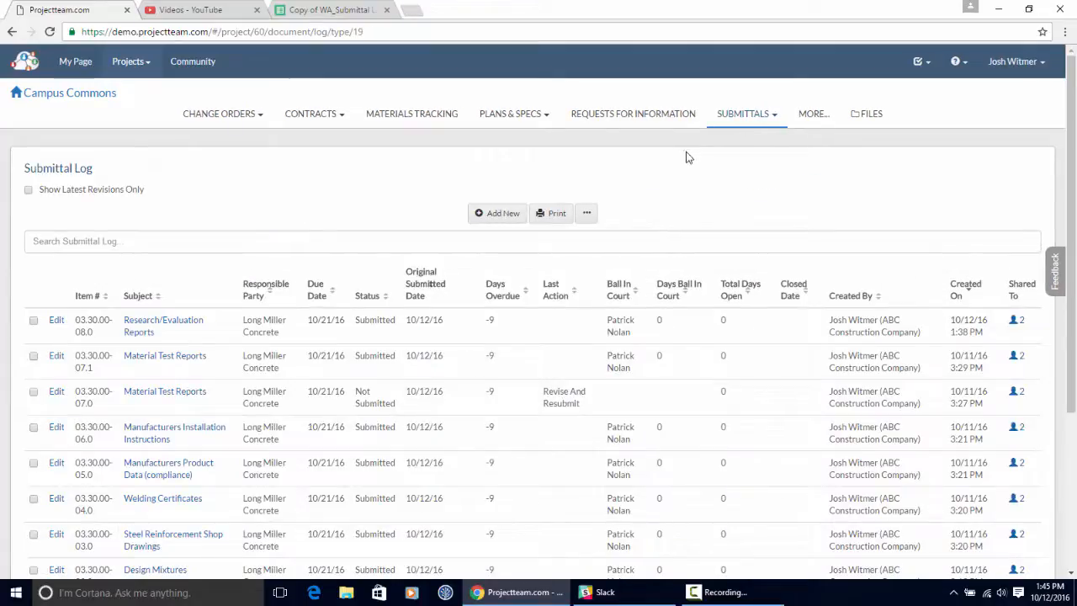
scroll(412, 269, down, 1)
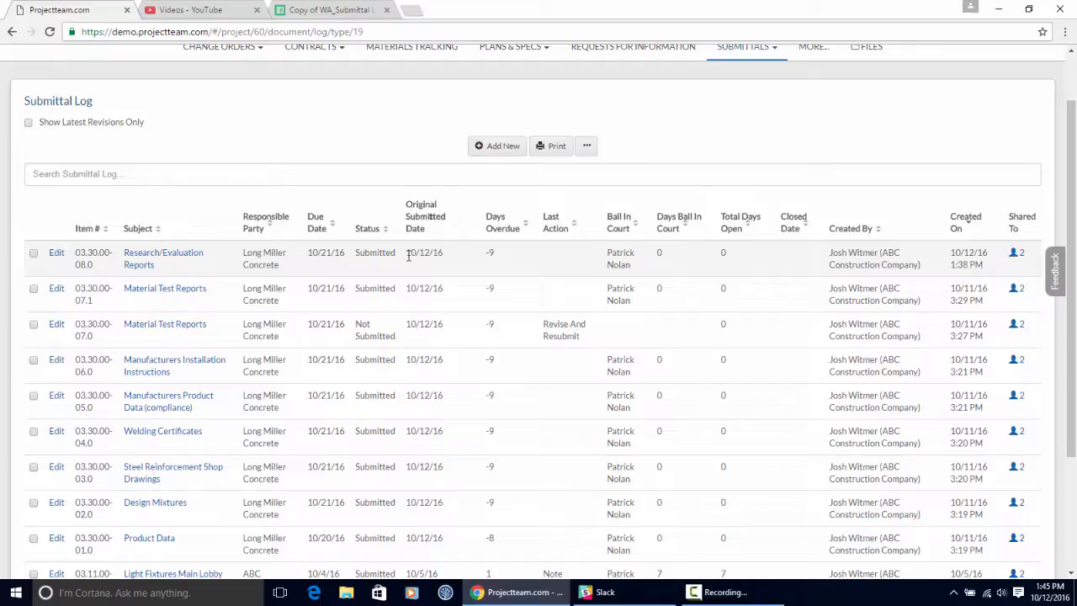
scroll(409, 255, down, 1)
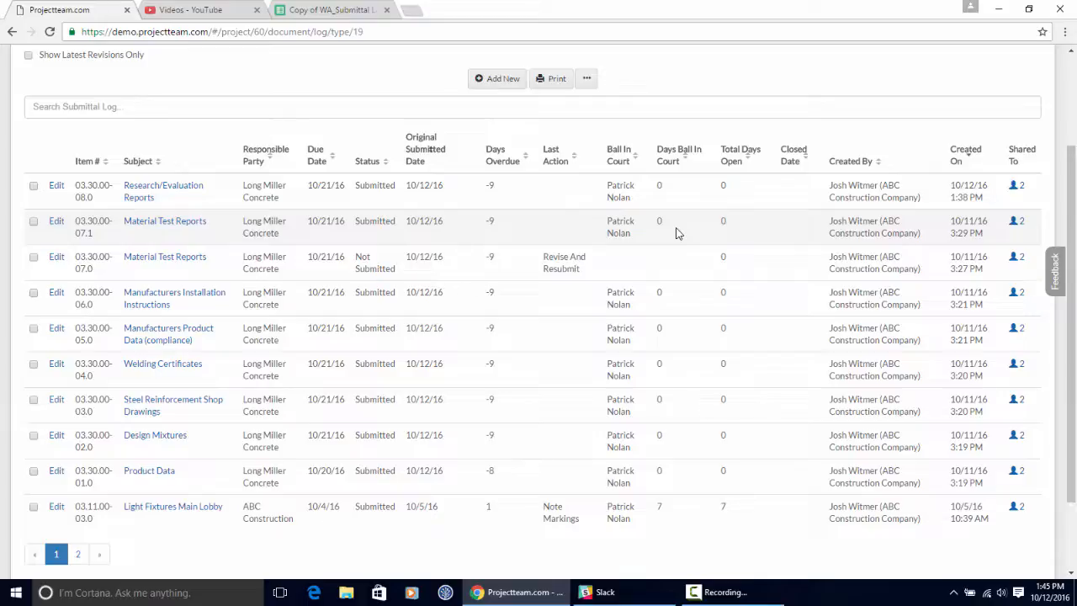
scroll(606, 303, up, 1)
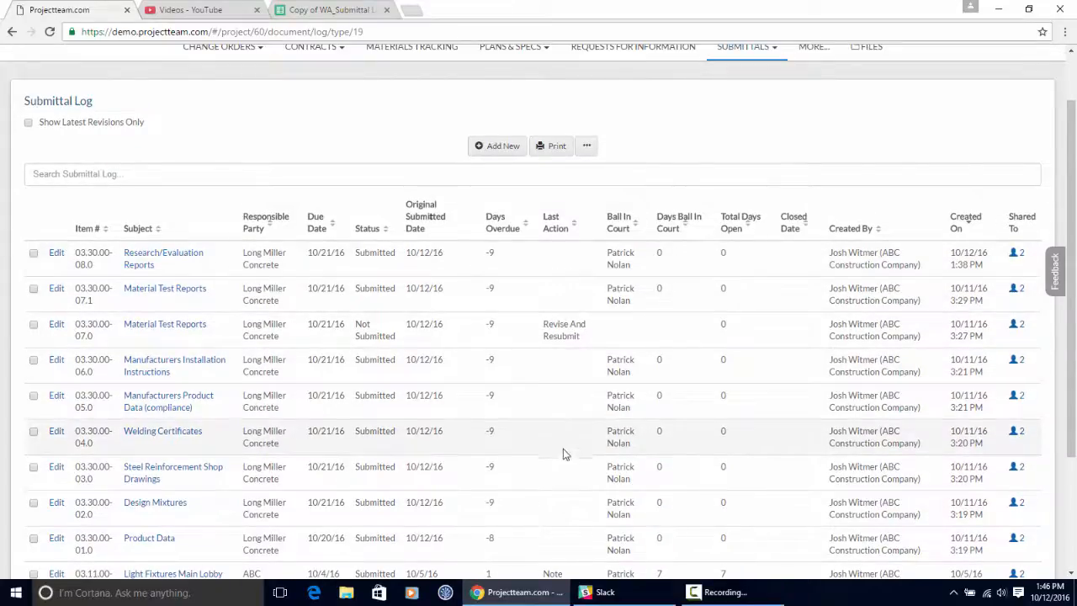
scroll(585, 378, up, 1)
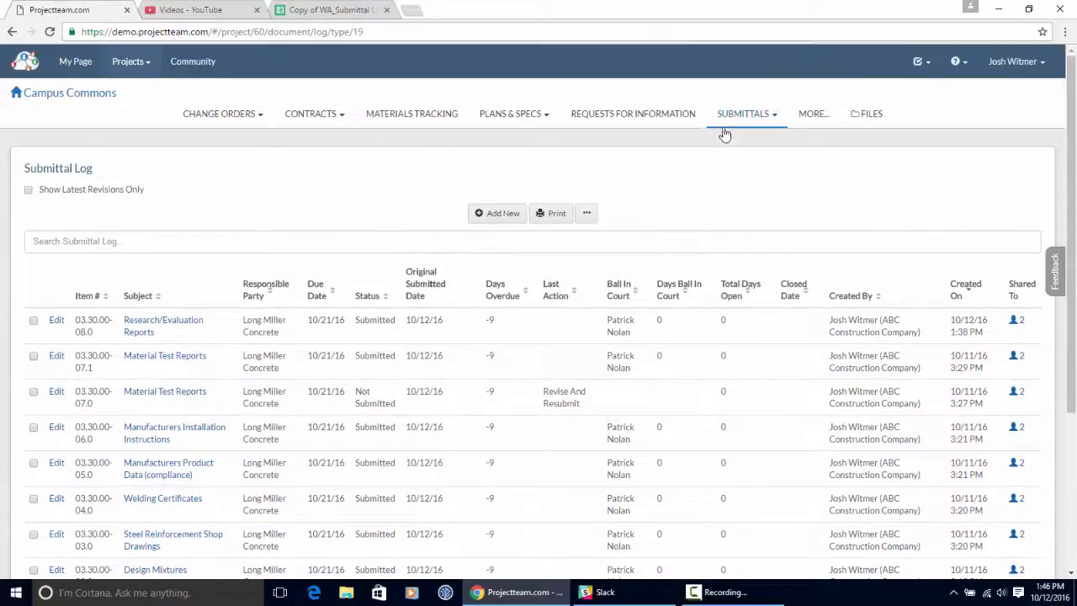
Open the Concrete Sub Package from the Submittal Package Log
click(725, 126)
click(727, 157)
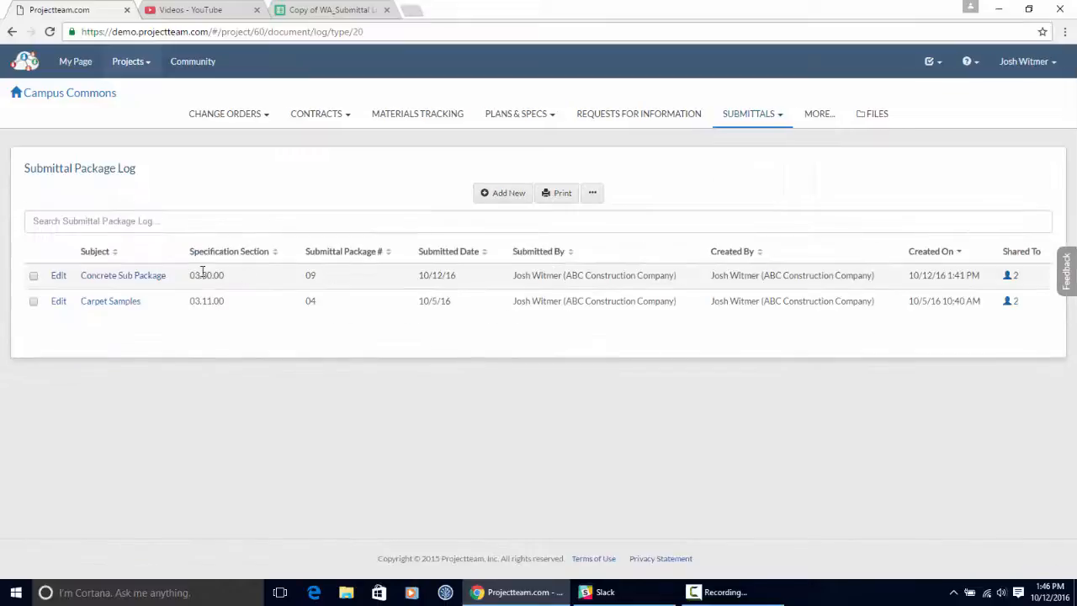
click(111, 284)
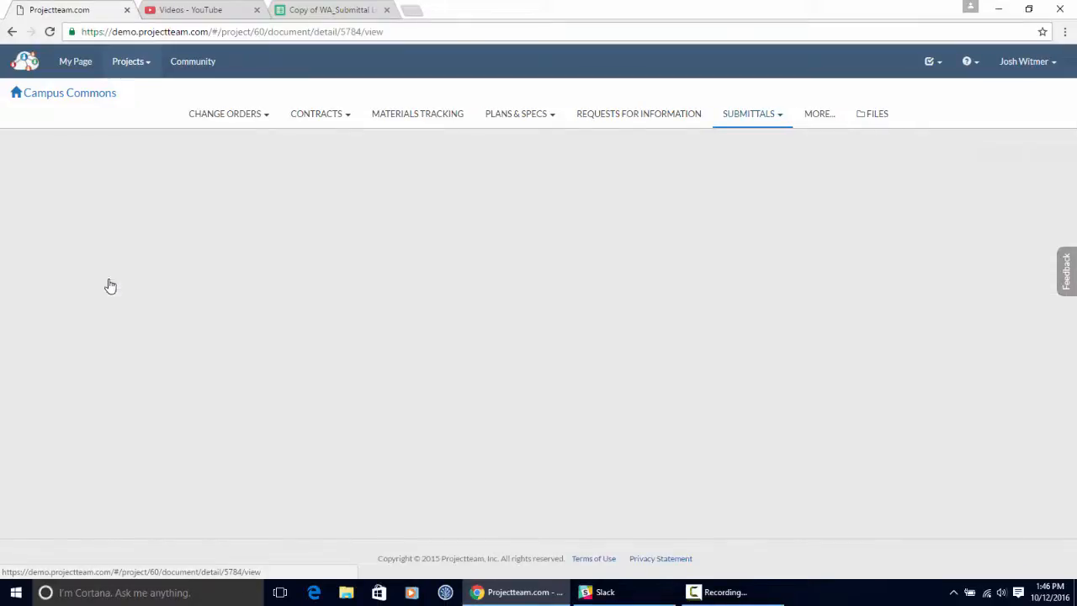
Record the action Approved for the Product Data submittal item in the package
scroll(250, 303, down, 2)
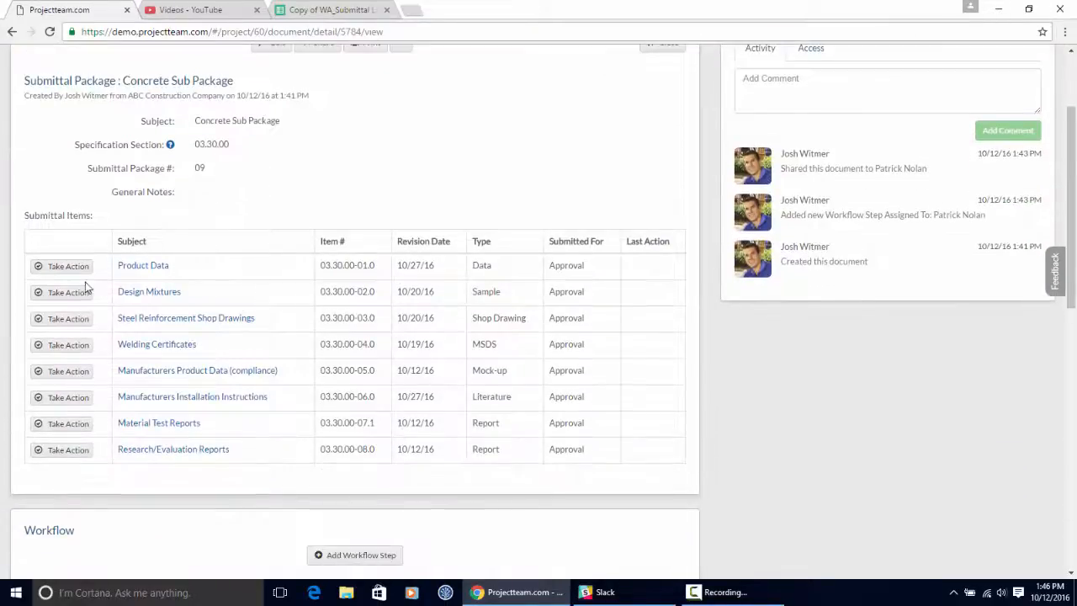
scroll(193, 379, down, 2)
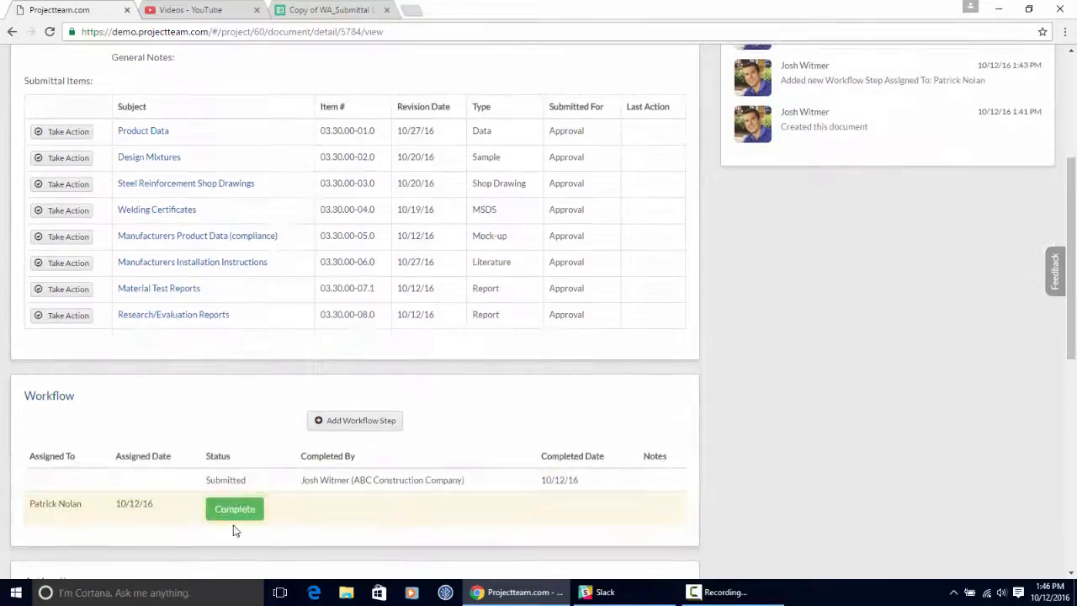
scroll(248, 487, up, 1)
scroll(72, 233, up, 1)
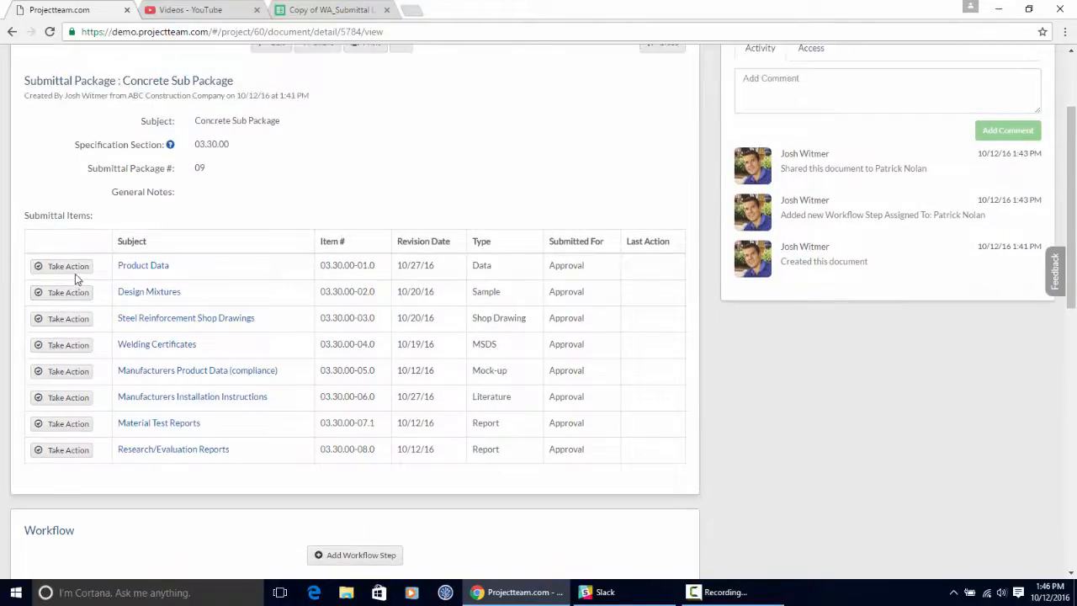
click(75, 273)
click(464, 123)
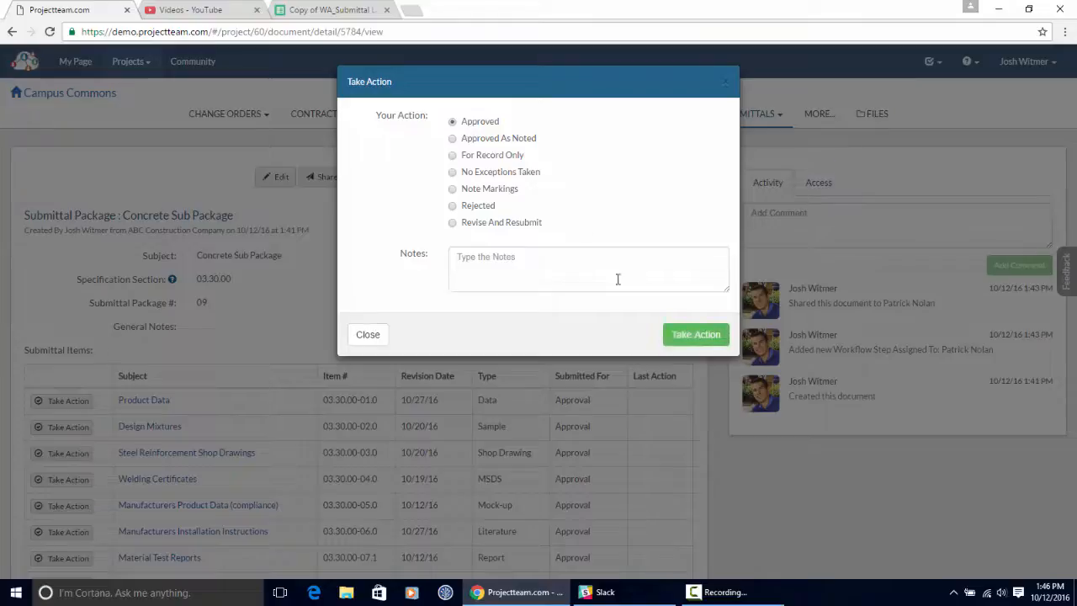
click(696, 334)
Mark the Design Mixtures item as Approved As Noted with the note "Don't forget to provide details"
click(67, 426)
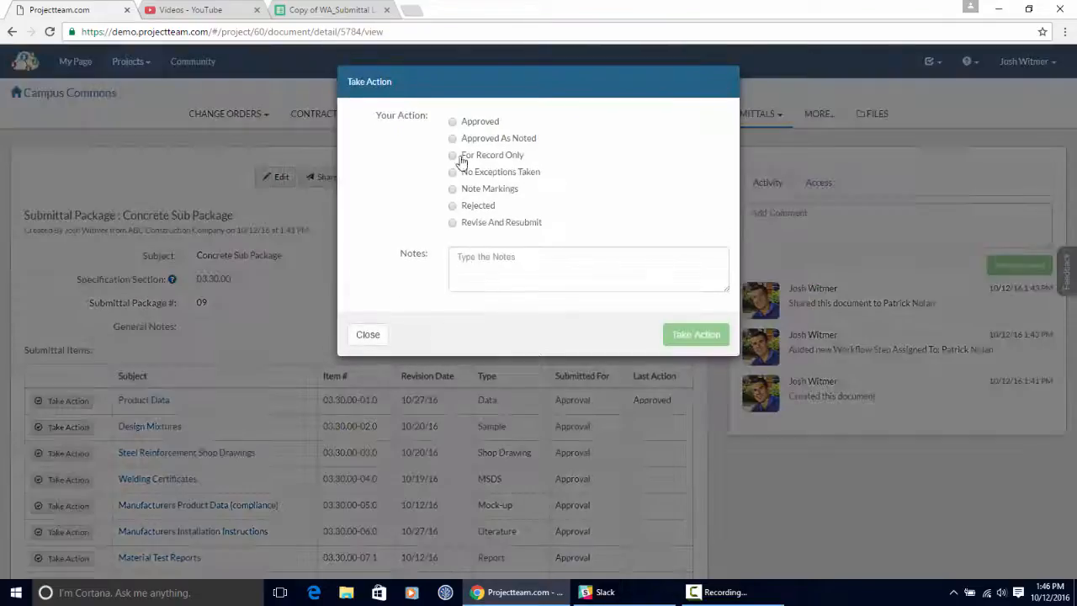
click(488, 140)
click(485, 277)
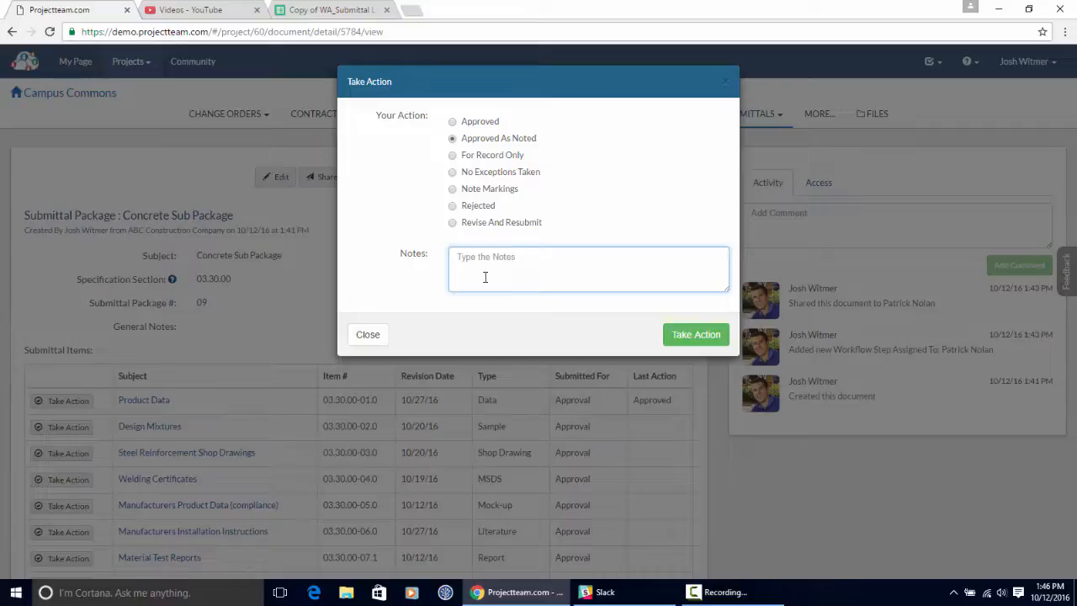
text(Don't forget to provide details)
click(677, 335)
Mark the Steel Reinforcement Shop Drawings item as Approved and the Welding Certificates item as Rejected
click(65, 452)
click(452, 121)
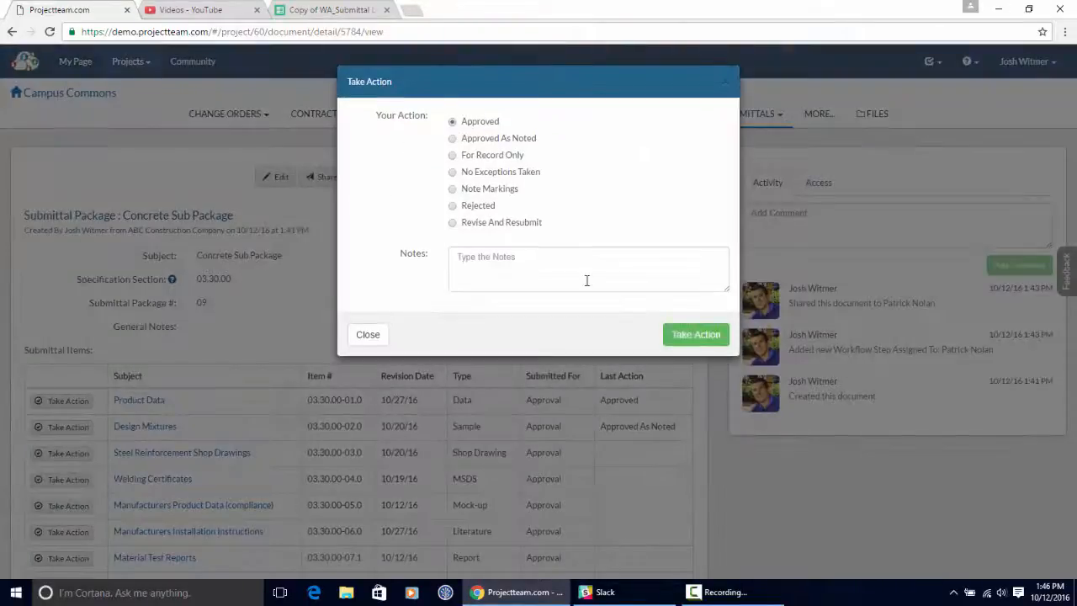
click(677, 334)
click(46, 479)
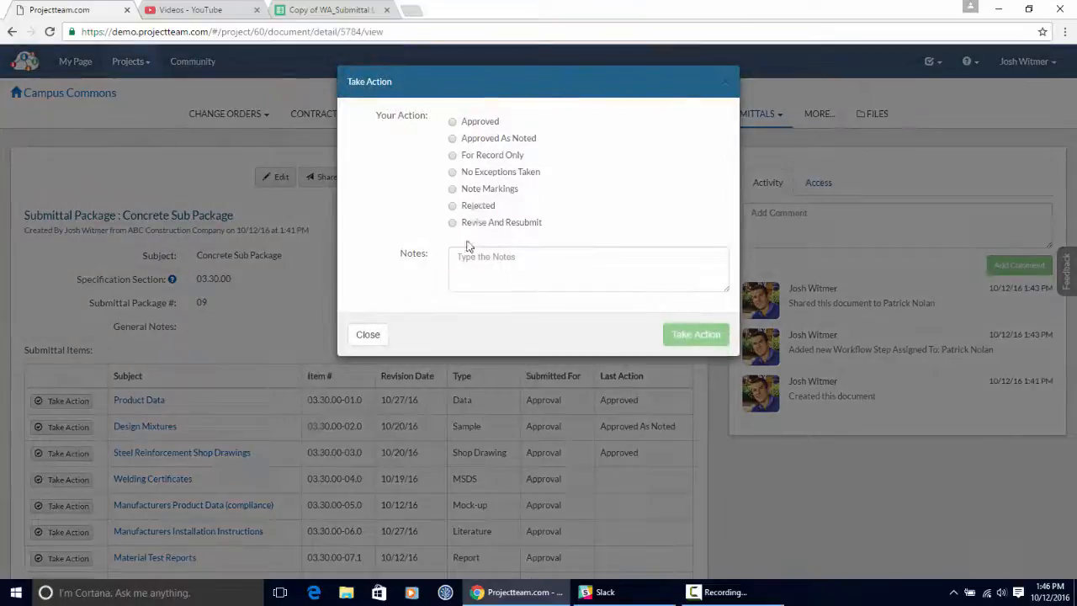
click(472, 204)
click(678, 334)
Mark the Manufacturers Product Data (compliance) item as Approved
scroll(388, 342, down, 1)
scroll(389, 342, down, 2)
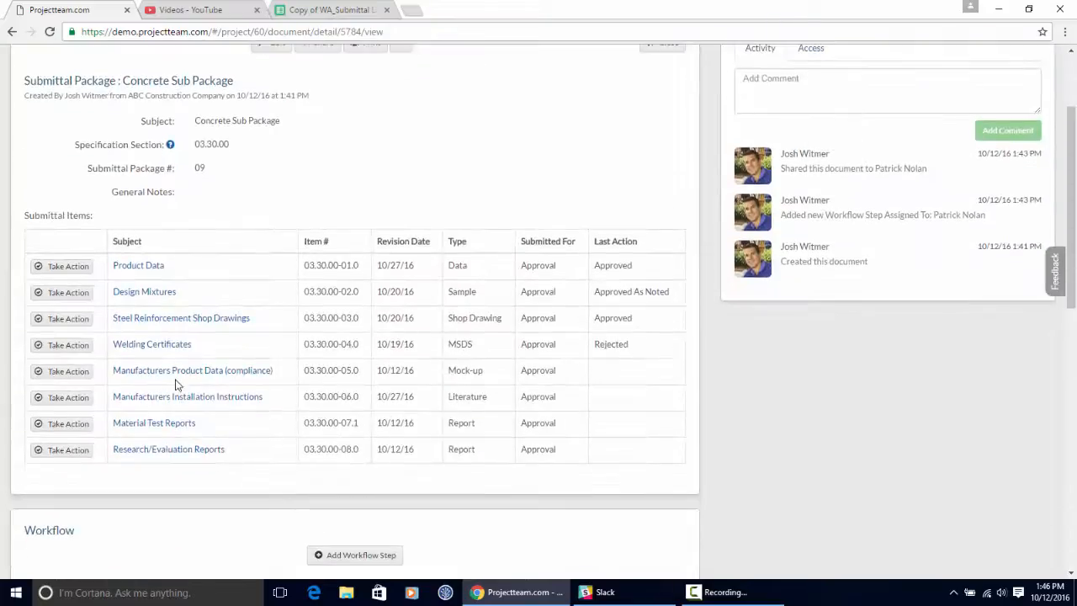
click(79, 372)
click(452, 121)
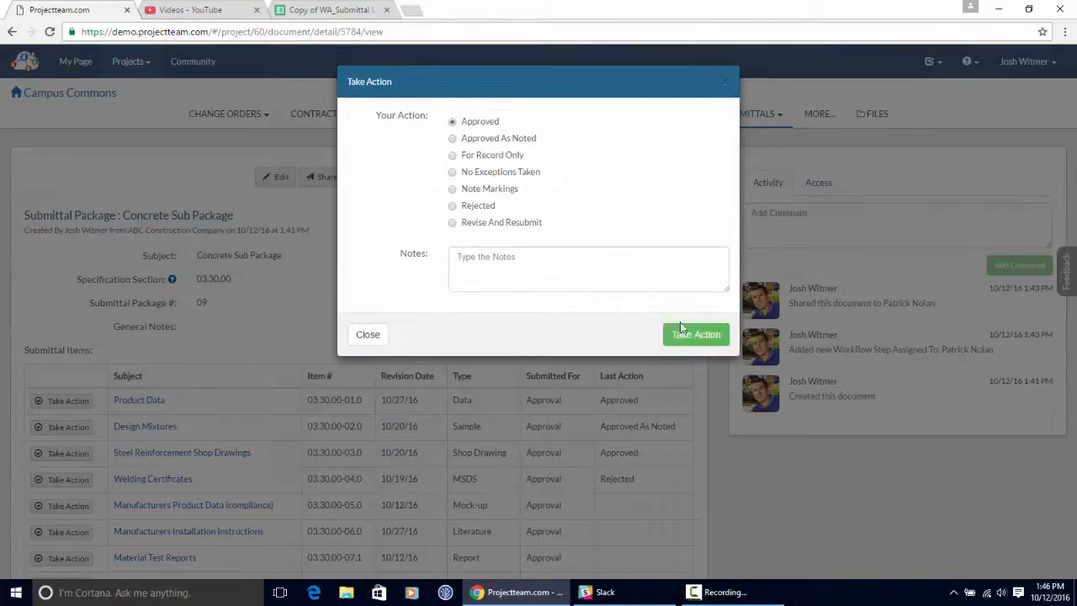
click(696, 333)
Mark the Manufacturers Installation Instructions item as No Exceptions Taken
click(64, 531)
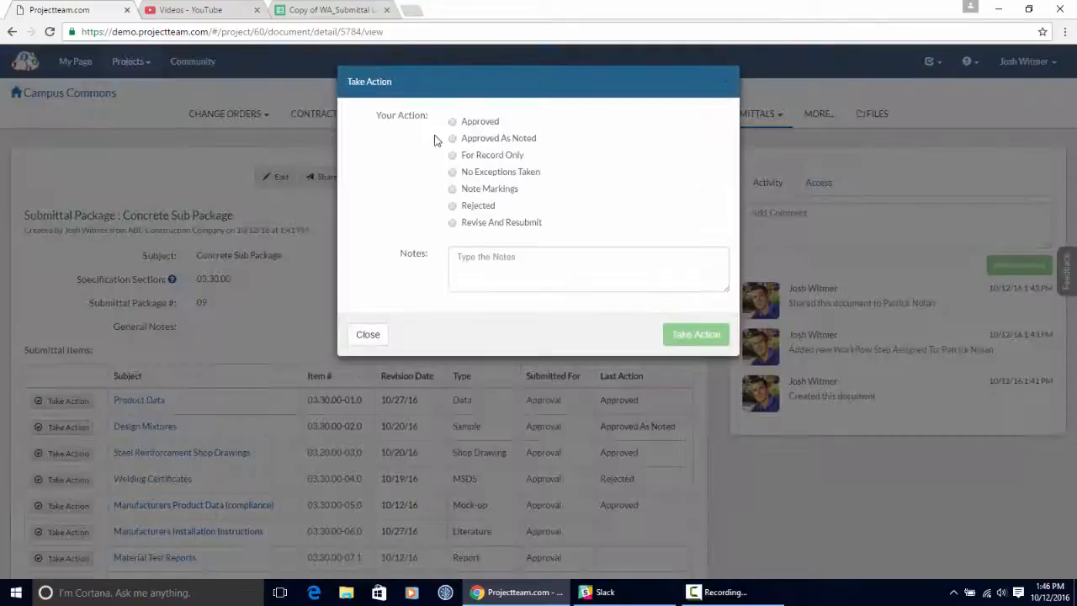
click(458, 122)
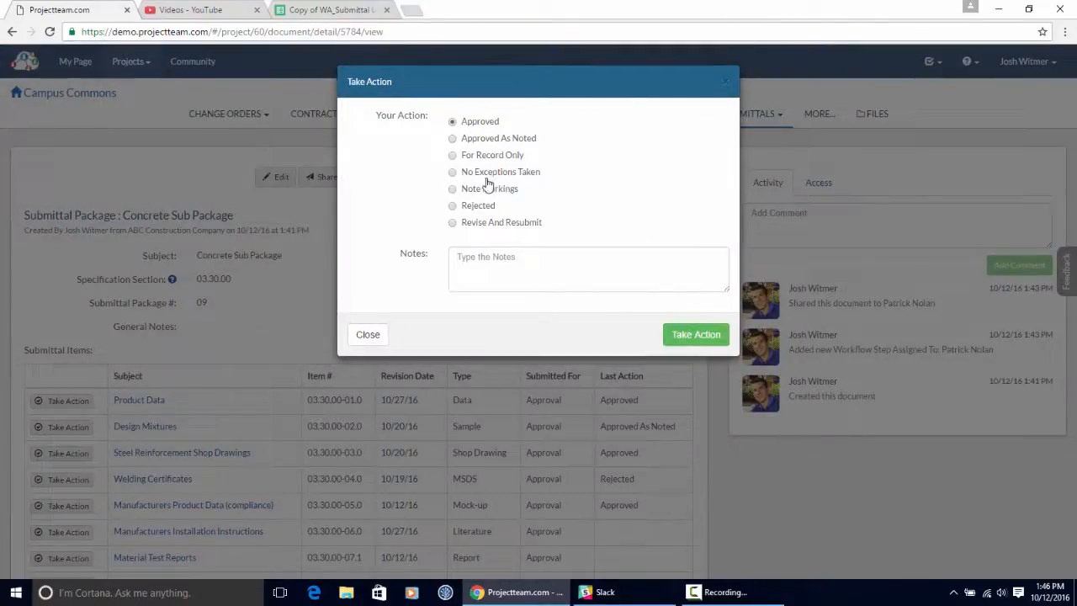
click(488, 173)
click(695, 335)
scroll(222, 395, down, 2)
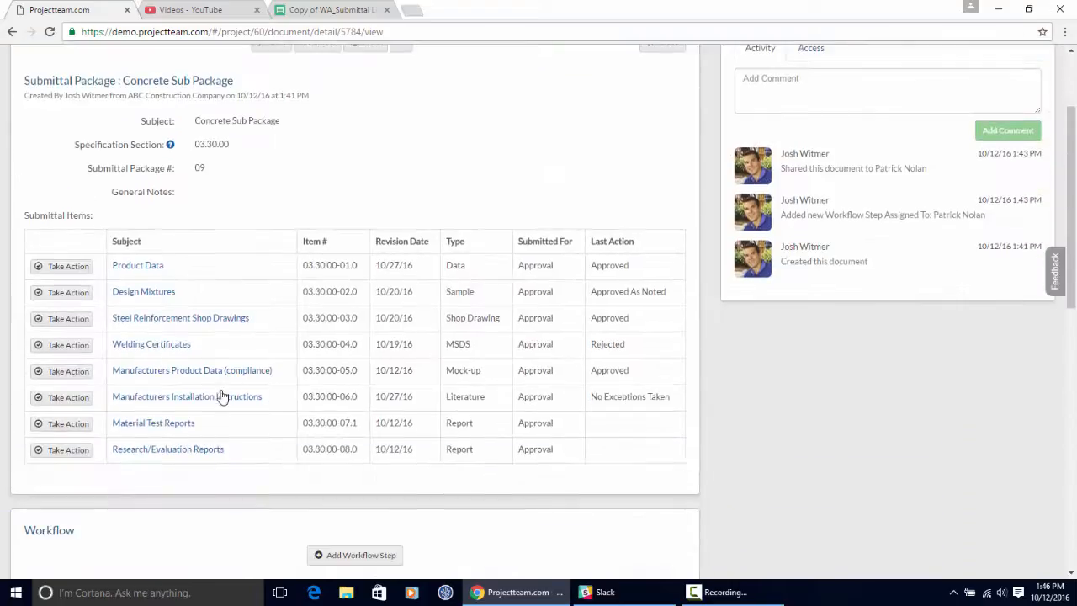
Mark the Material Test Reports item as No Exceptions Taken
click(67, 423)
click(488, 173)
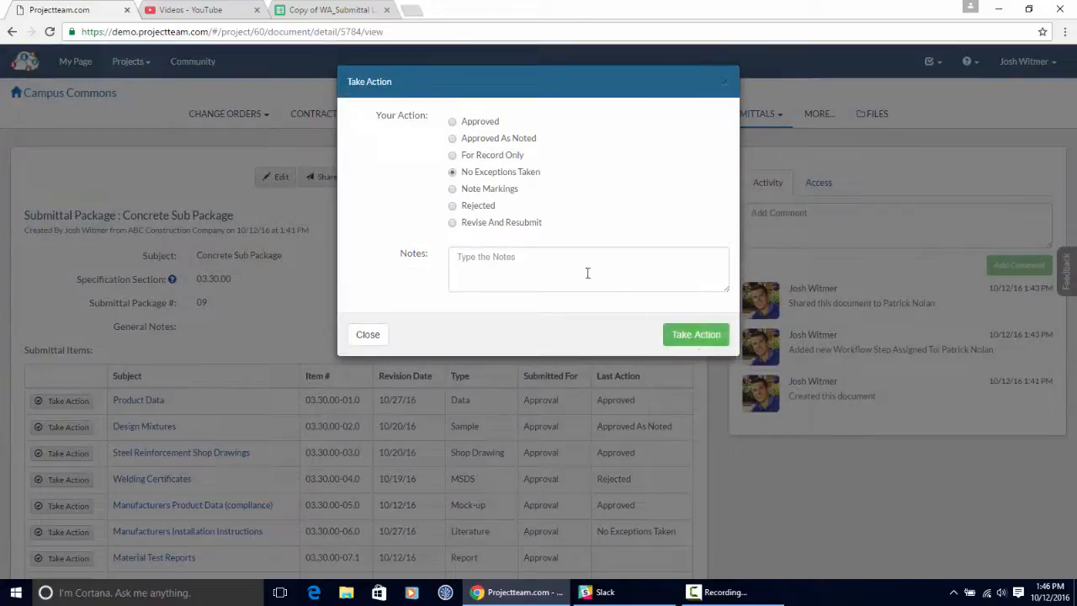
click(694, 336)
Mark the Research/Evaluation Reports item as Approved
scroll(79, 558, down, 2)
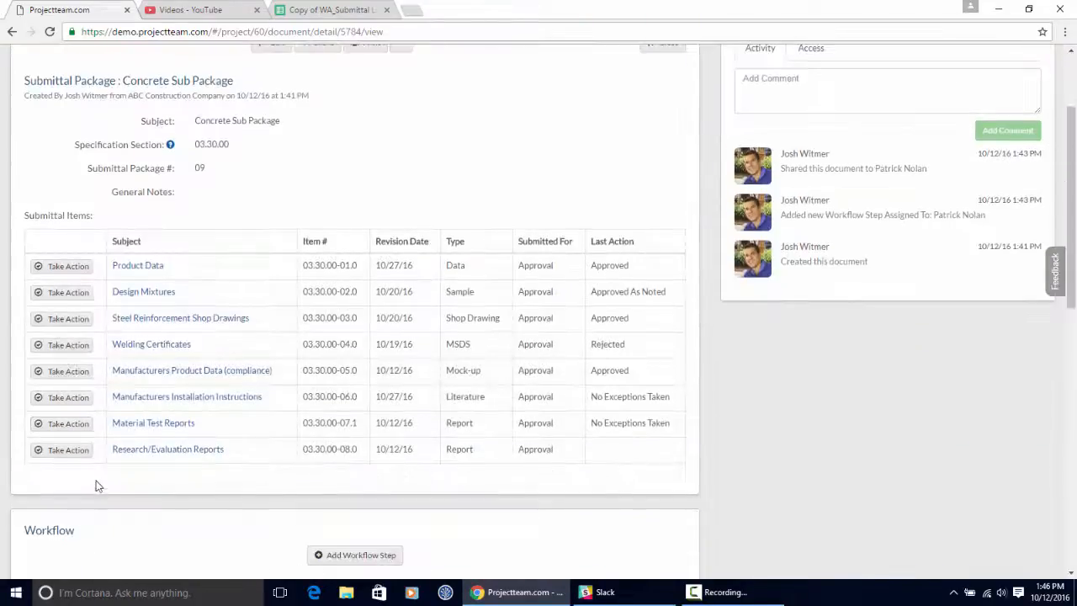
click(86, 456)
click(480, 123)
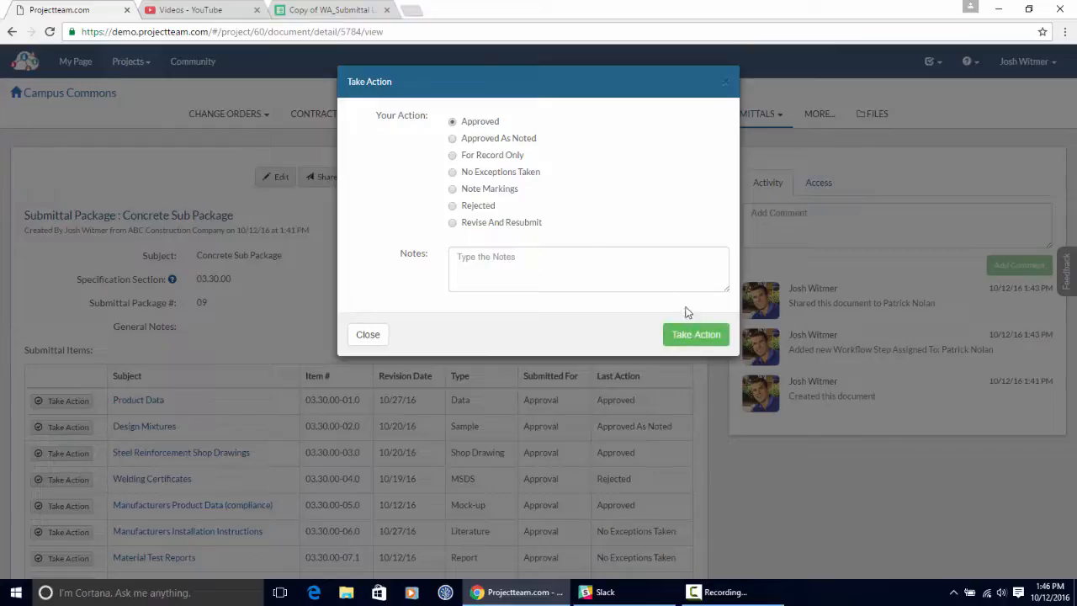
click(695, 333)
scroll(673, 390, down, 1)
scroll(674, 391, down, 1)
scroll(587, 352, up, 2)
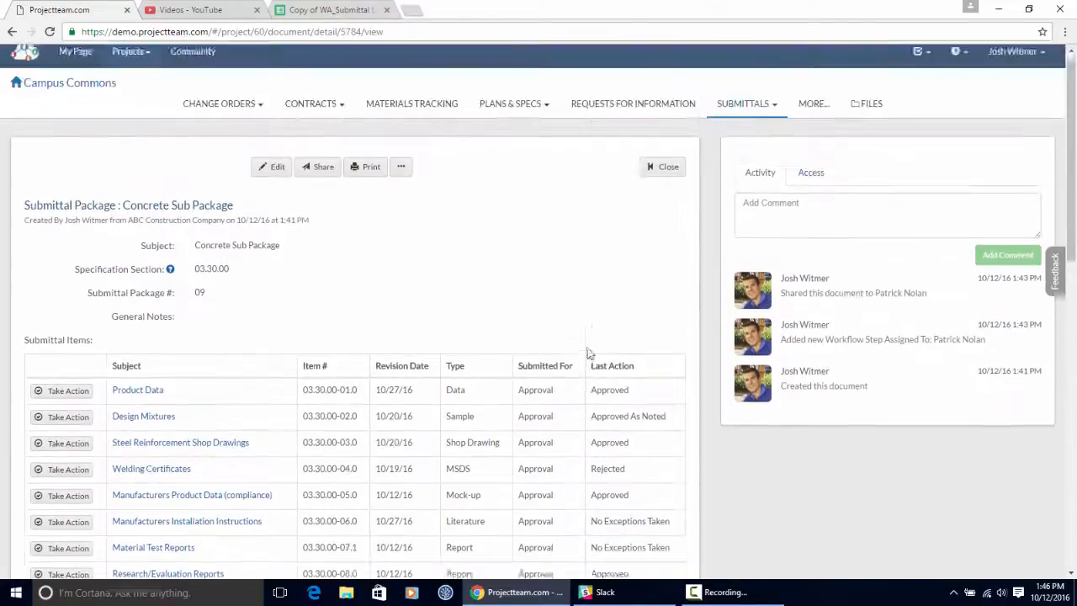
Open the Submittal Log of the project and filter it by "approved"
click(738, 125)
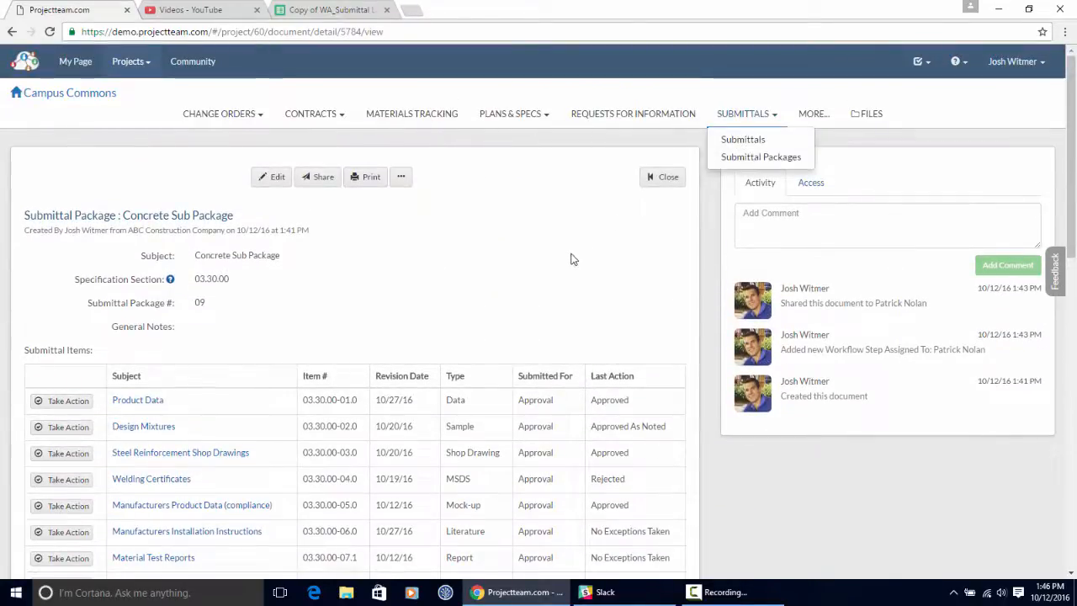
click(757, 141)
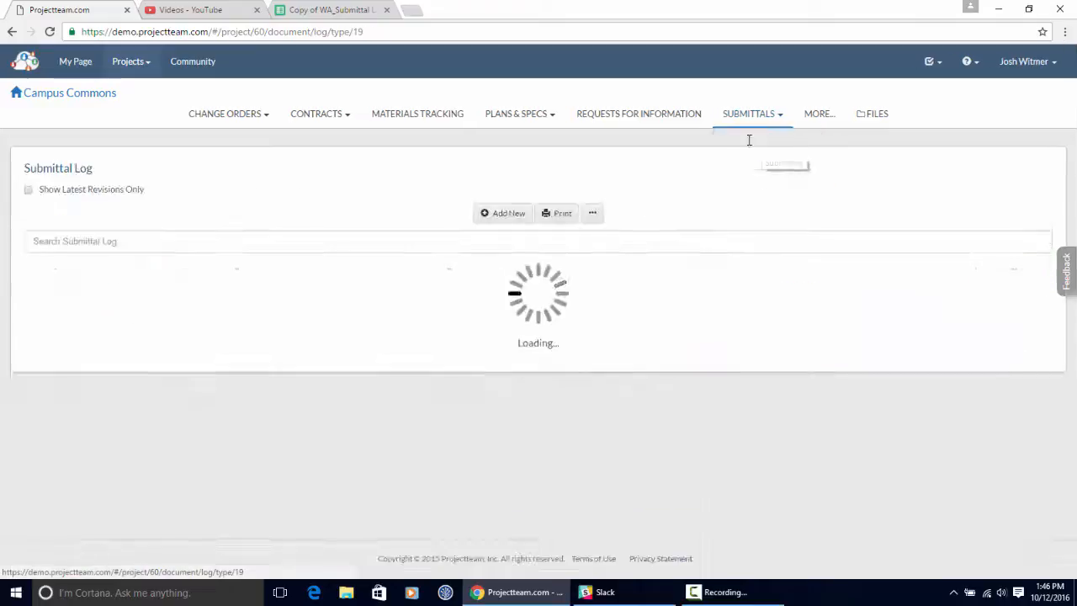
scroll(724, 291, down, 1)
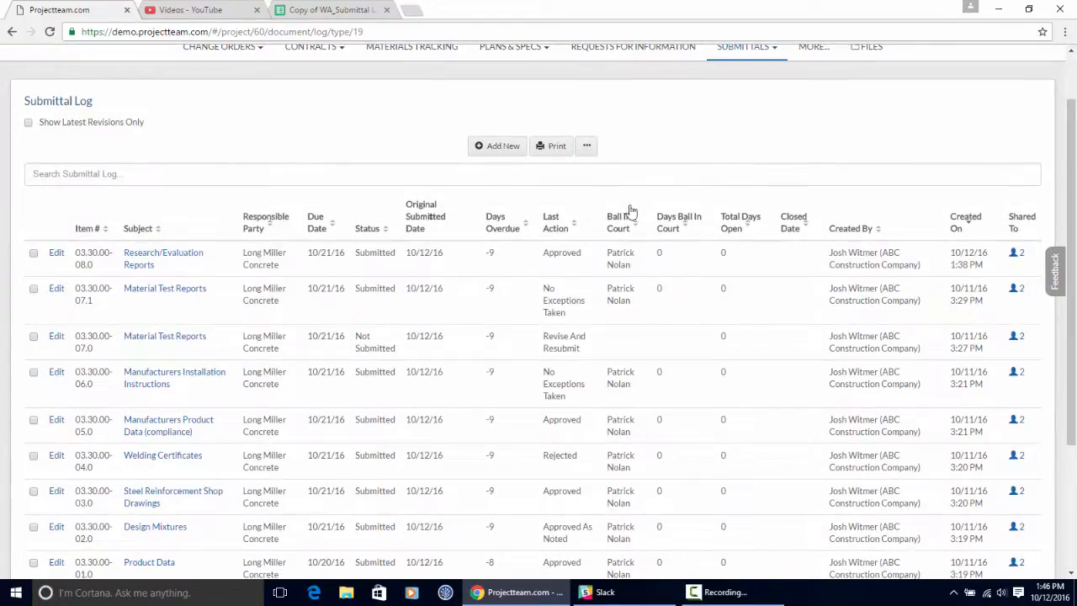
scroll(557, 202, down, 1)
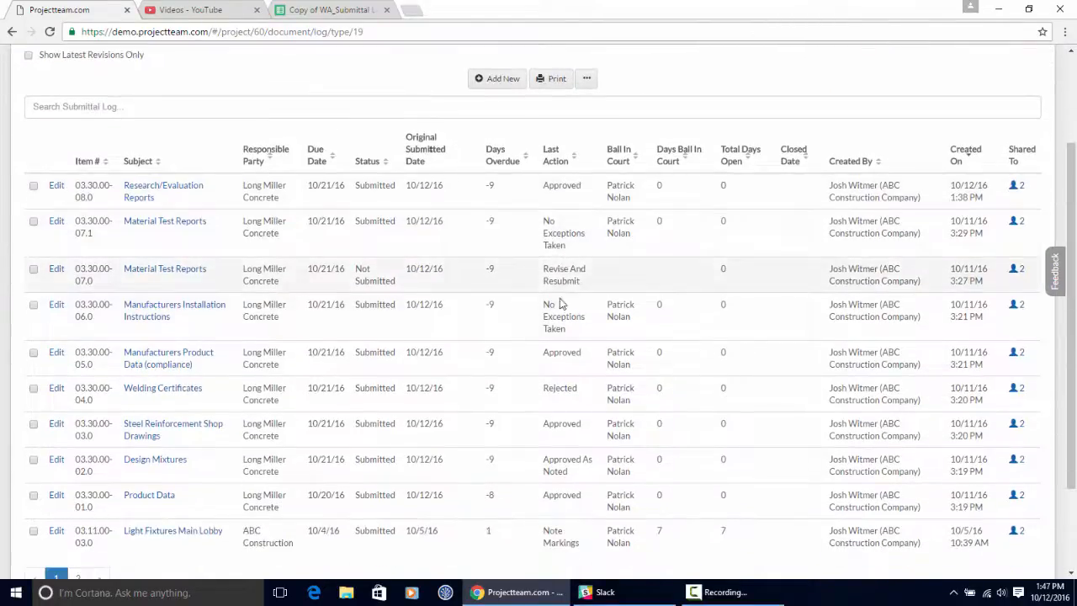
scroll(553, 417, up, 2)
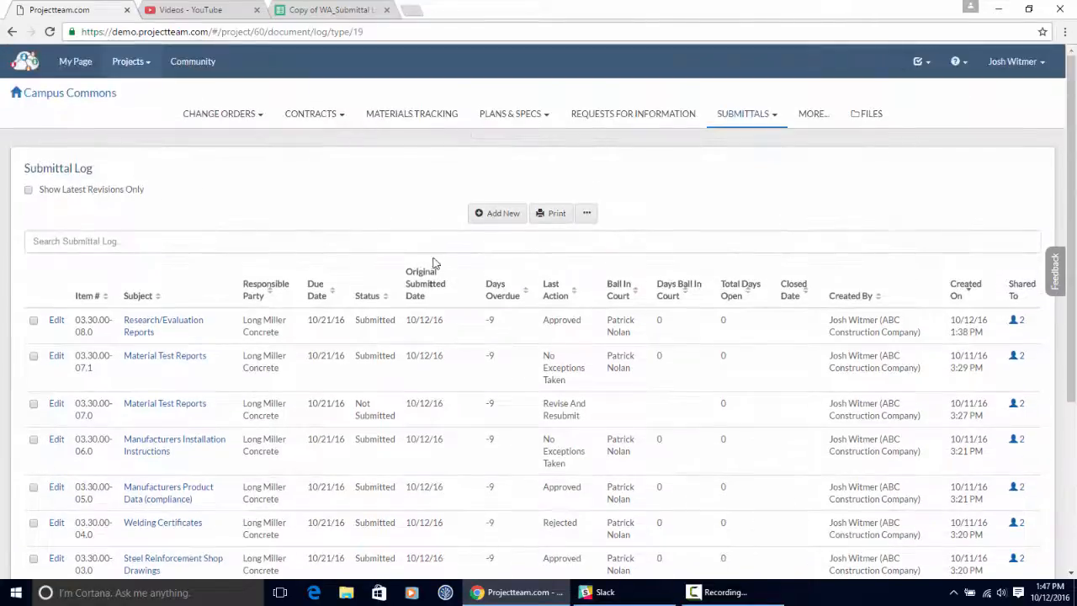
click(450, 240)
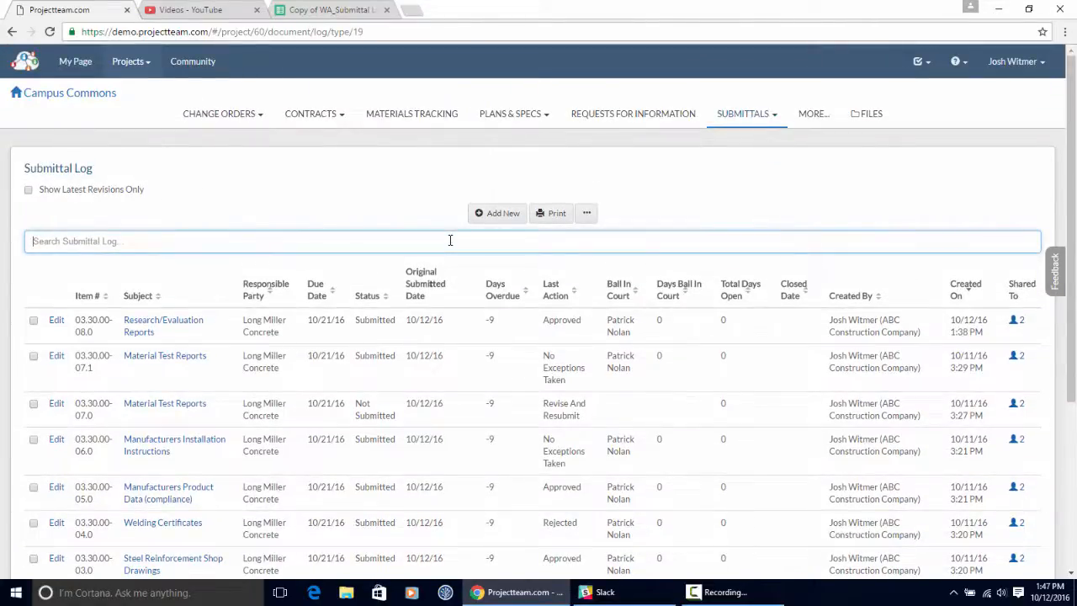
text(approved)
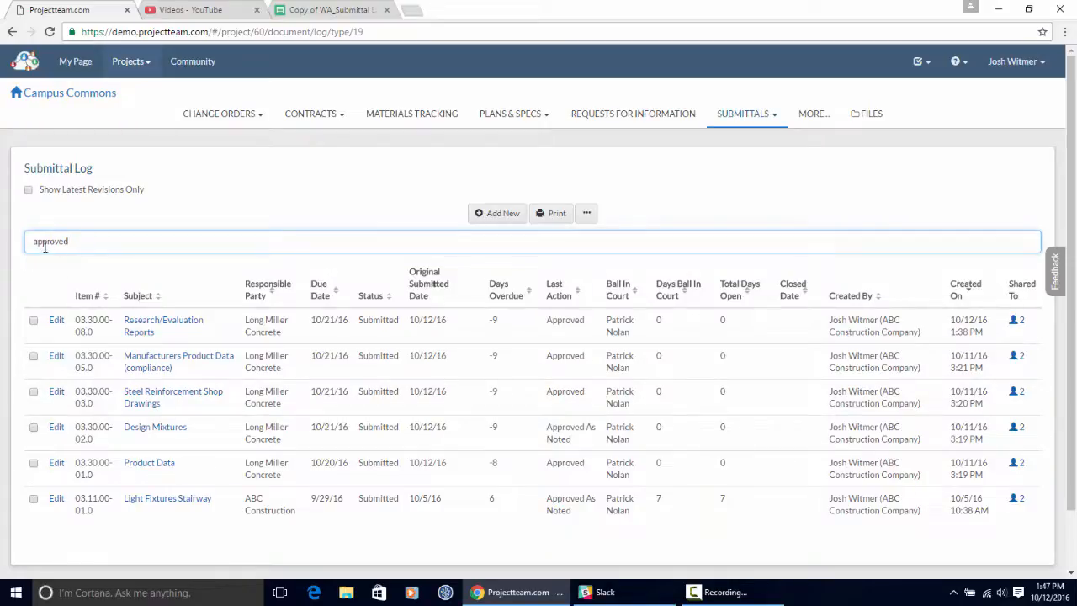
Preview the printout of the filtered Submittal Log, cancel printing and close the print page
click(561, 216)
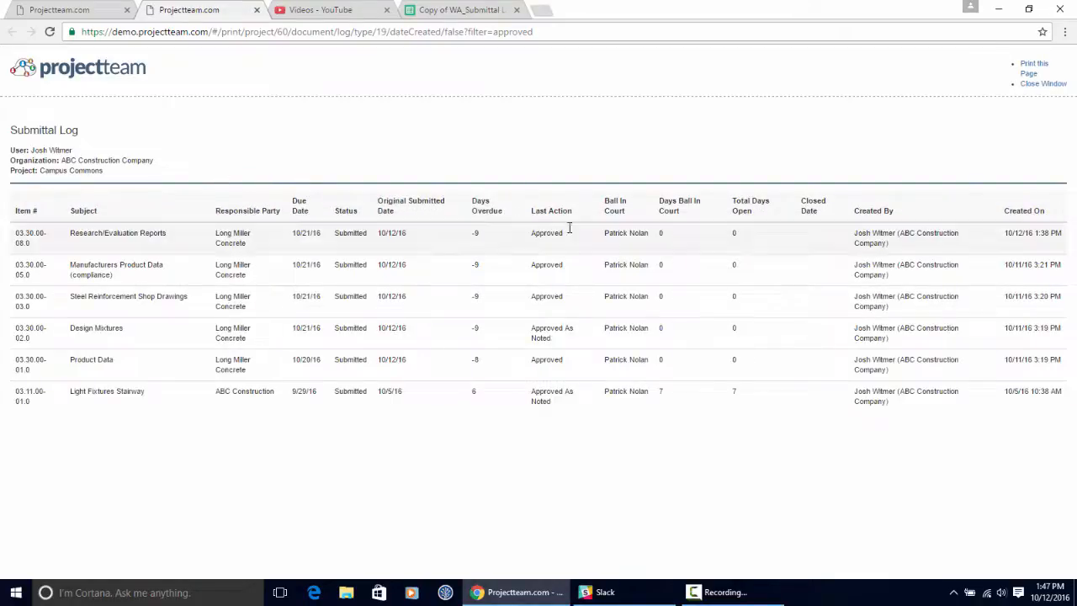
click(1033, 65)
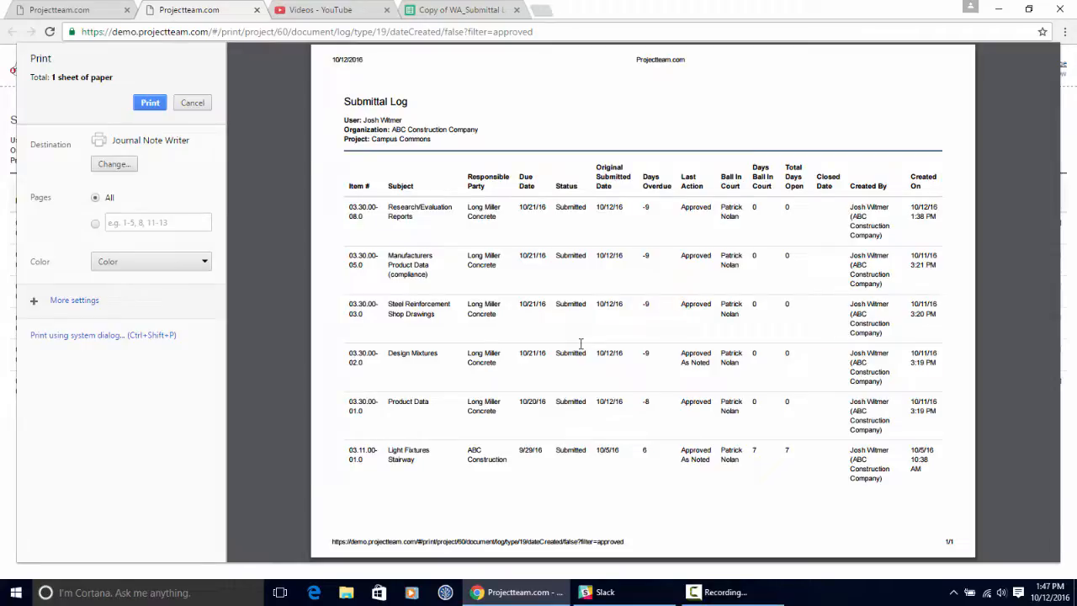
click(194, 103)
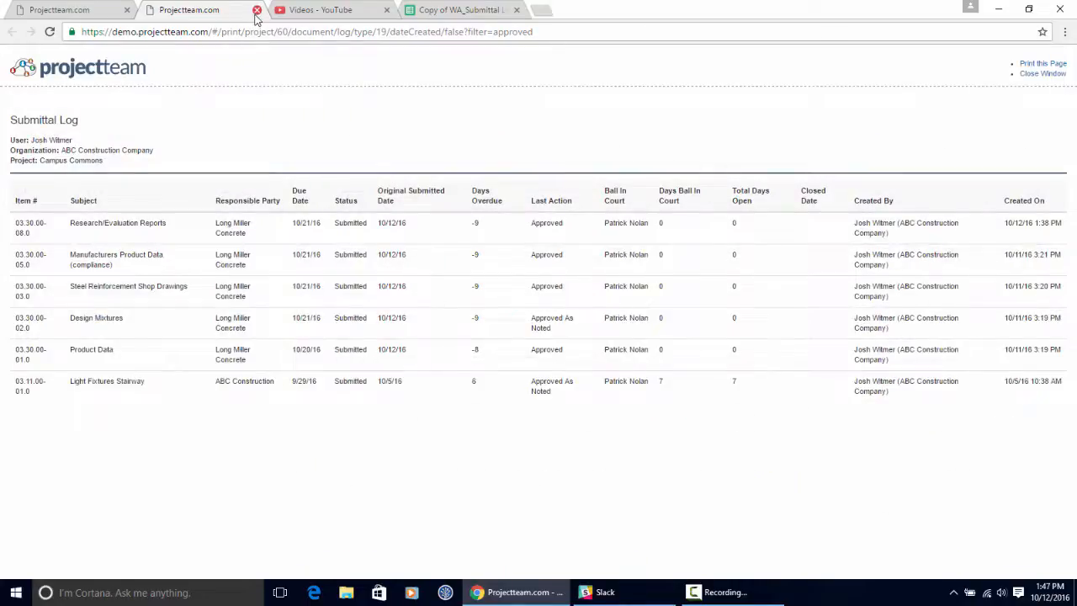
click(257, 11)
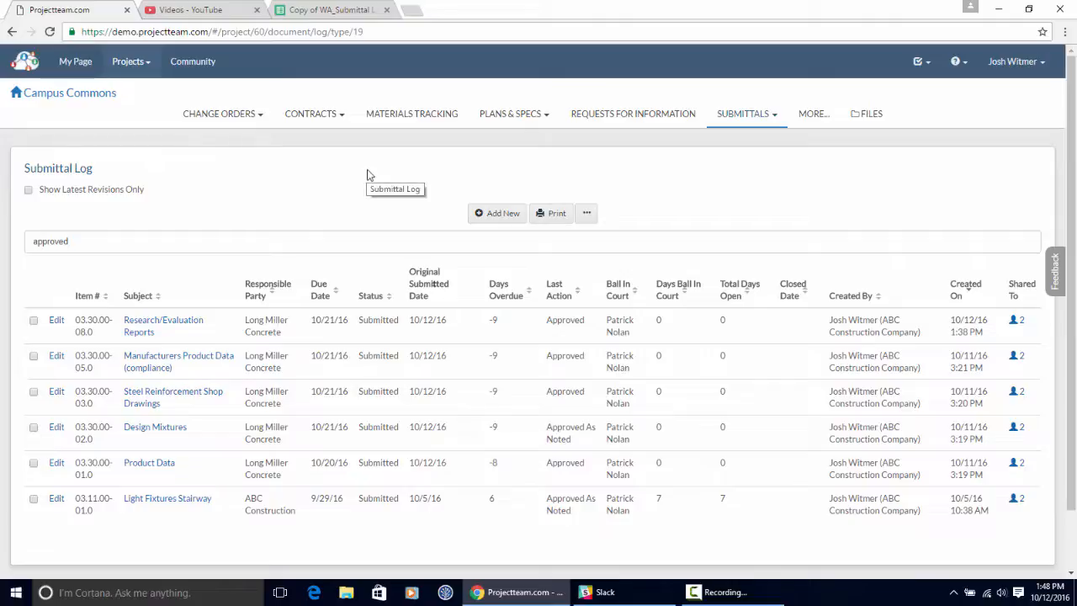
Configure the Submittal Log to include the Type column and save the configuration
click(588, 215)
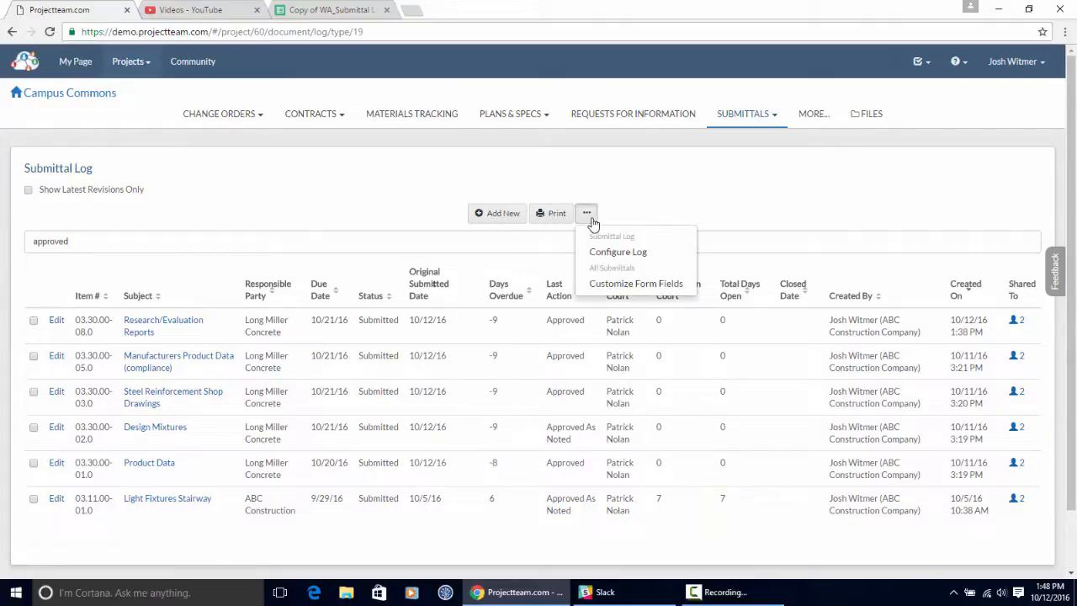
click(643, 255)
scroll(515, 274, down, 1)
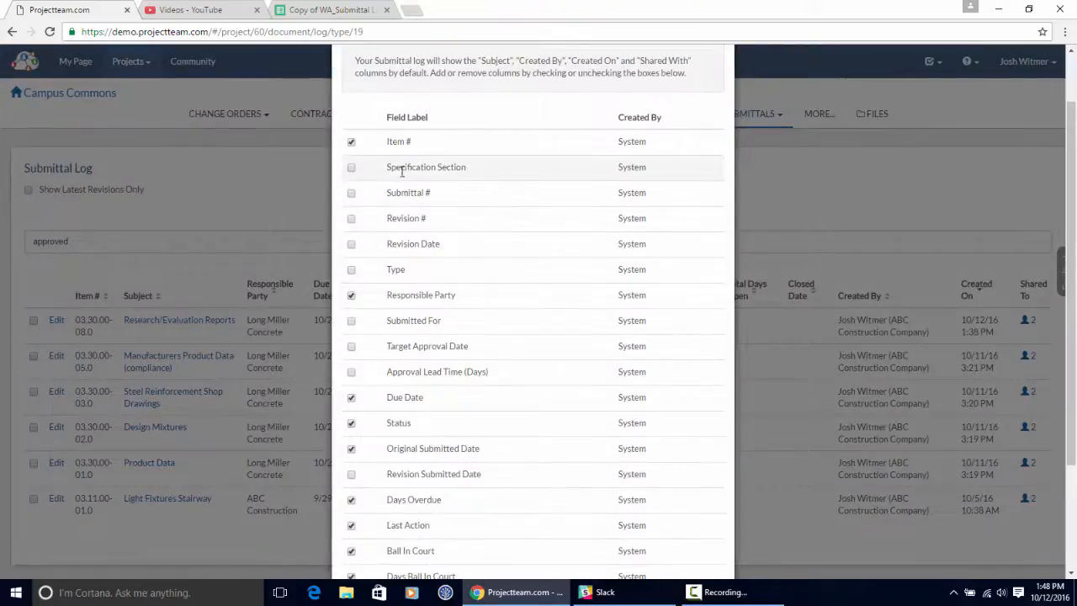
scroll(438, 268, down, 3)
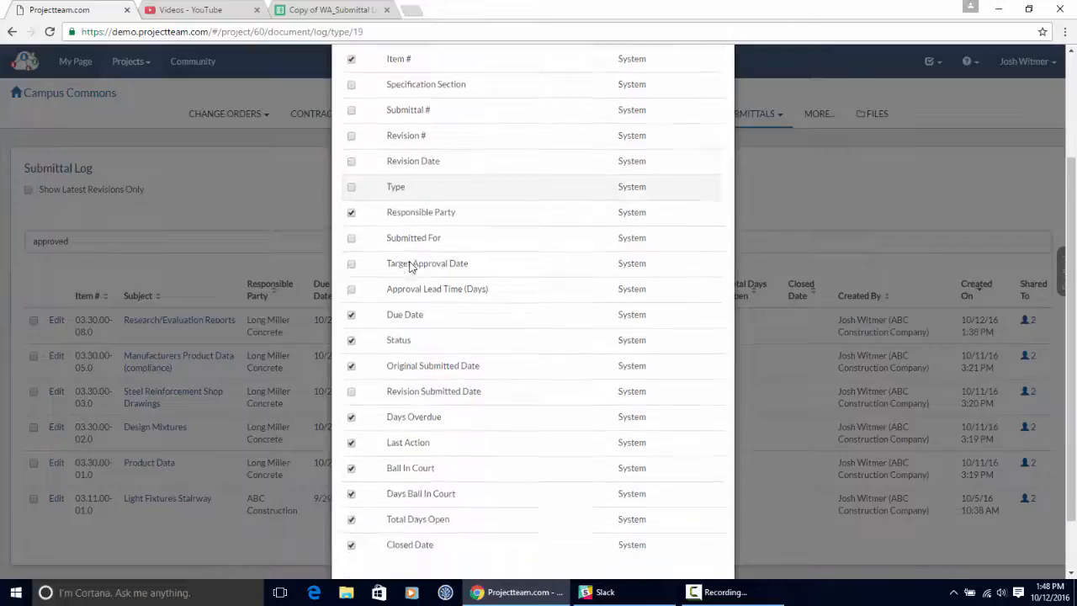
scroll(411, 263, up, 4)
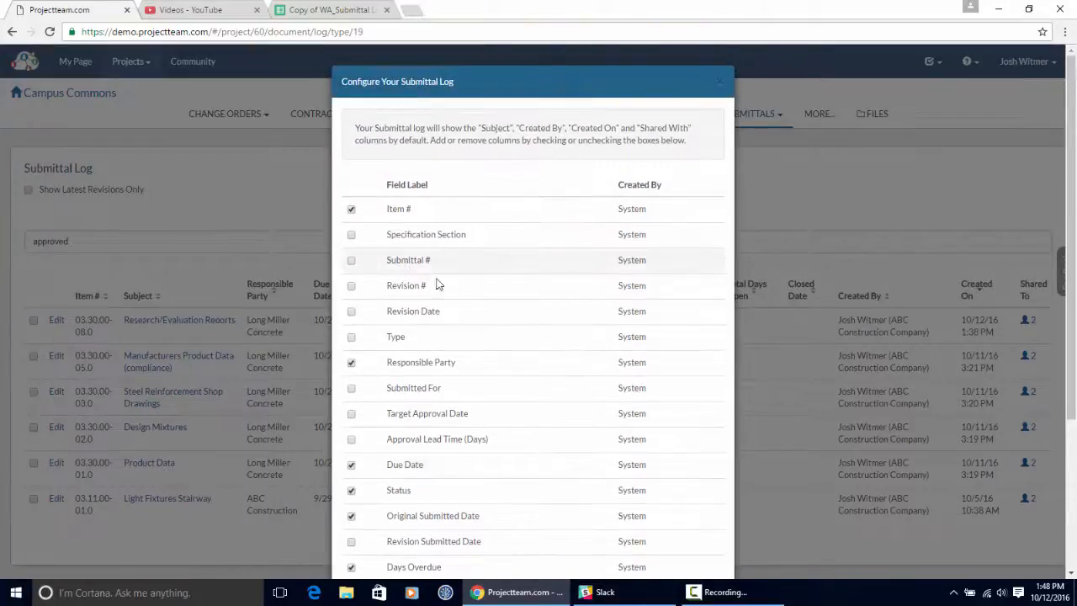
scroll(412, 297, down, 2)
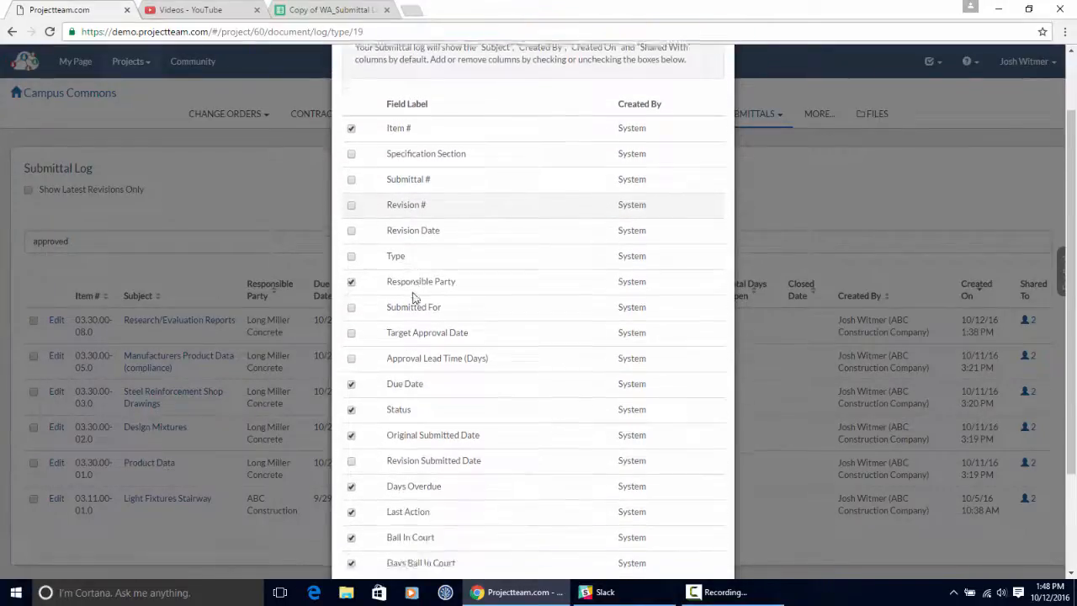
click(352, 202)
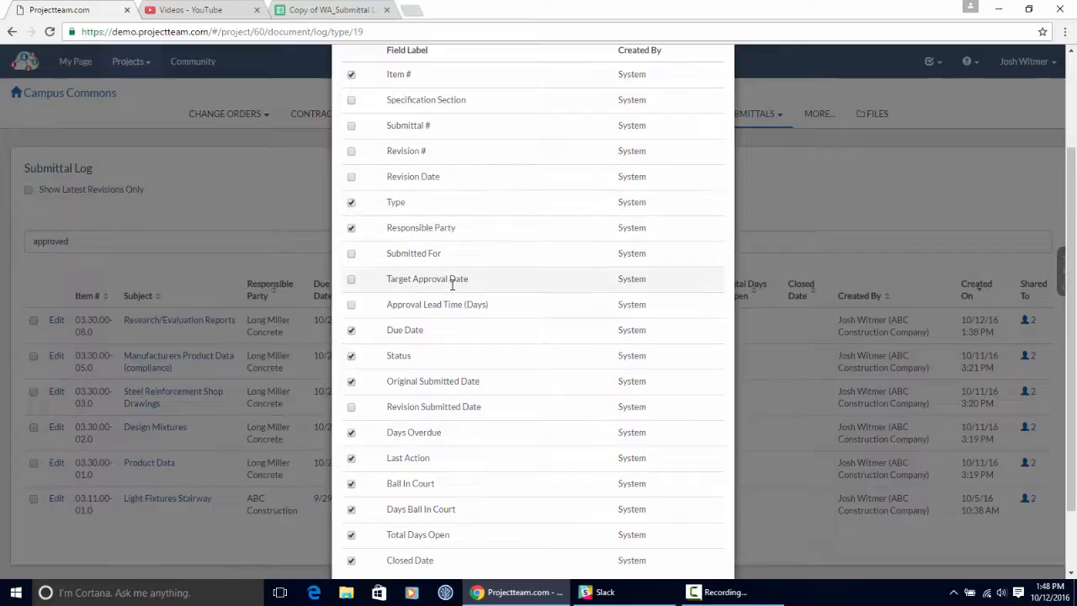
scroll(452, 281, down, 2)
click(705, 536)
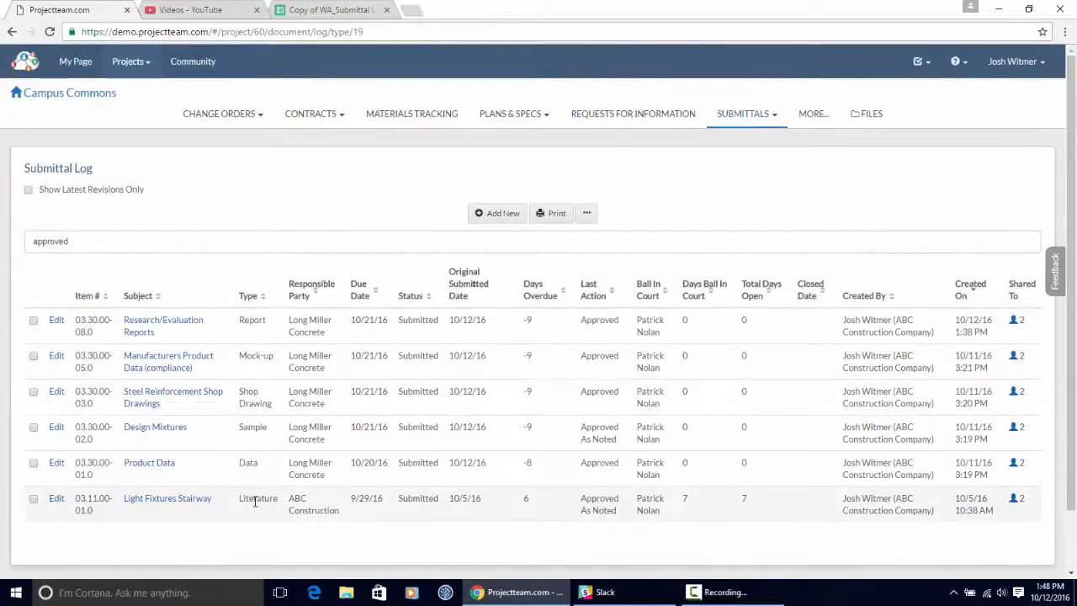
Clear the log's search filter and look over the Type values of all submittals
drag(165, 243, 25, 241)
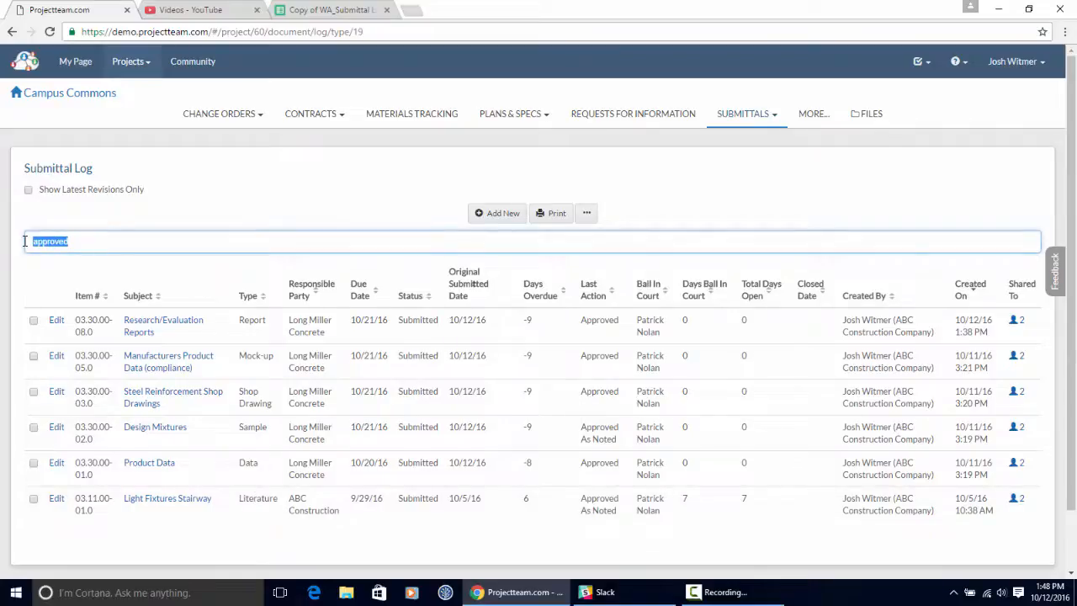
key(BackSpace)
scroll(266, 252, down, 1)
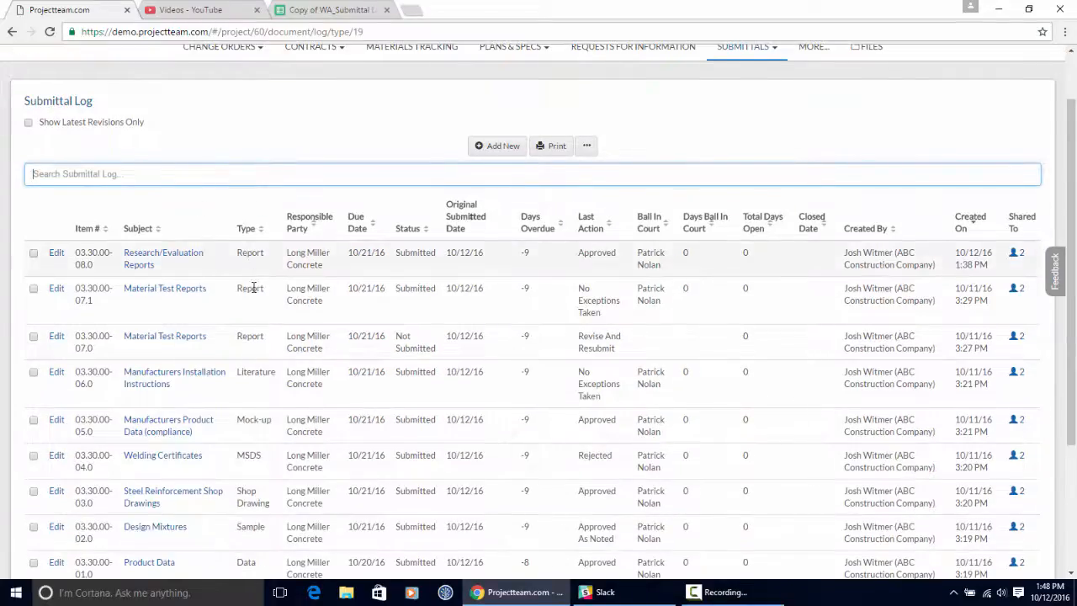
scroll(257, 337, down, 1)
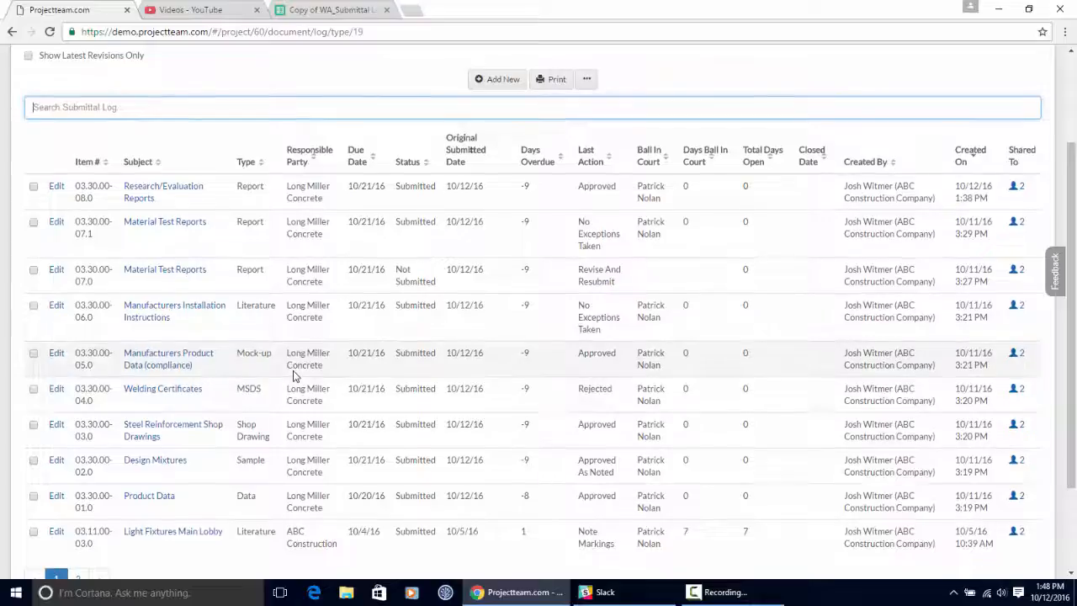
scroll(293, 376, up, 2)
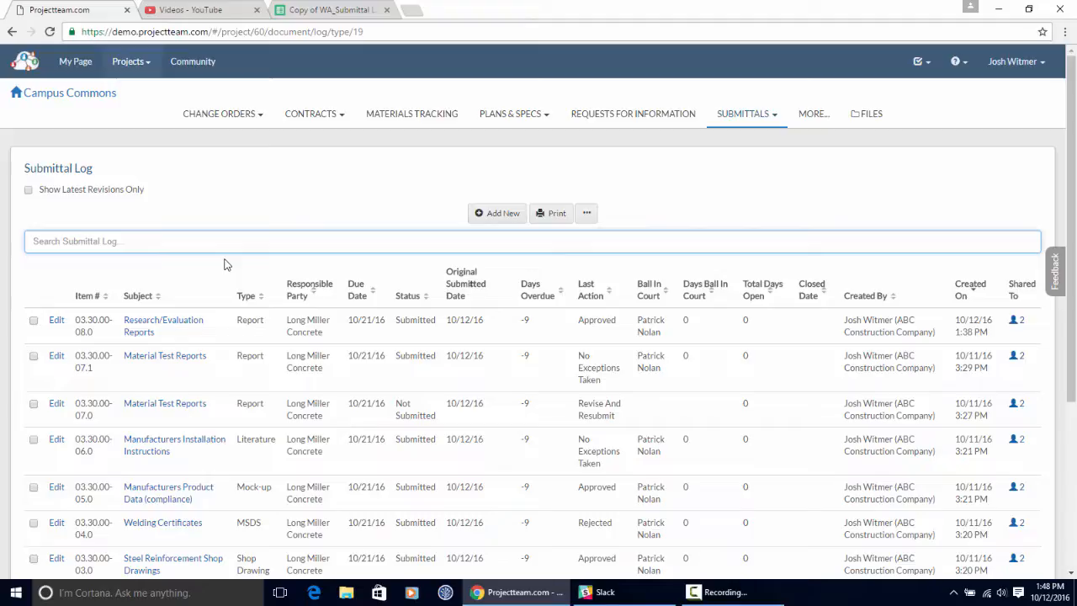
Open form customization from the Research/Evaluation Reports submittal and examine the field types offered for a new custom field, without adding one
click(162, 325)
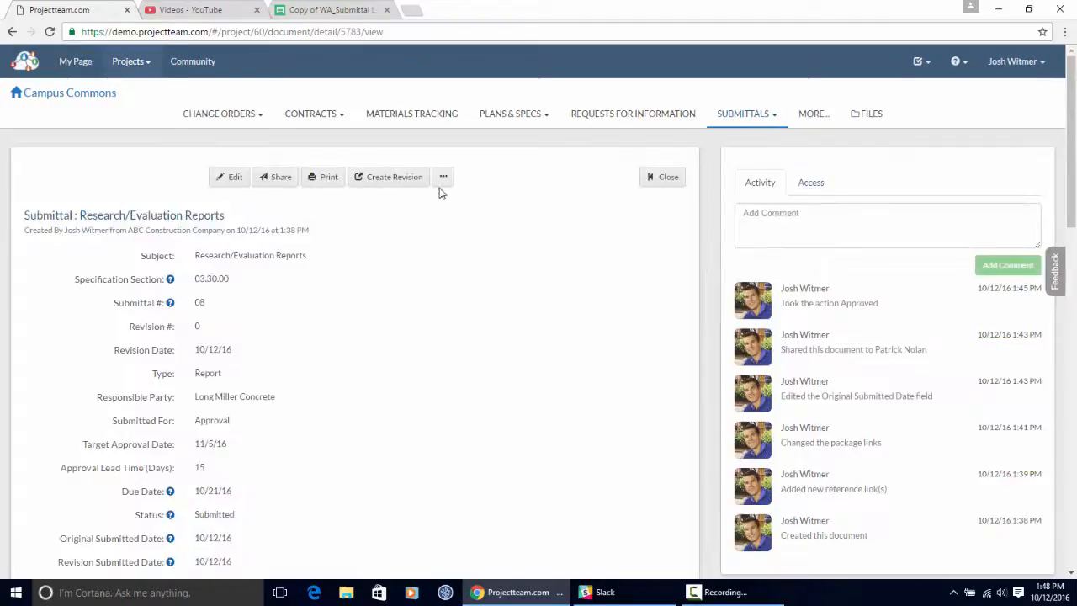
click(442, 178)
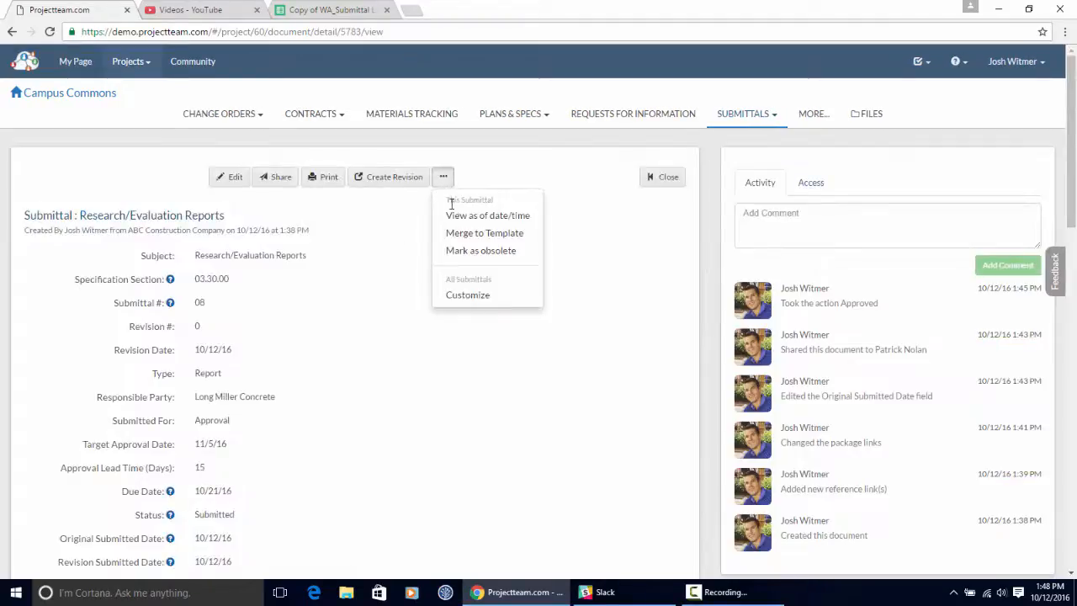
click(467, 296)
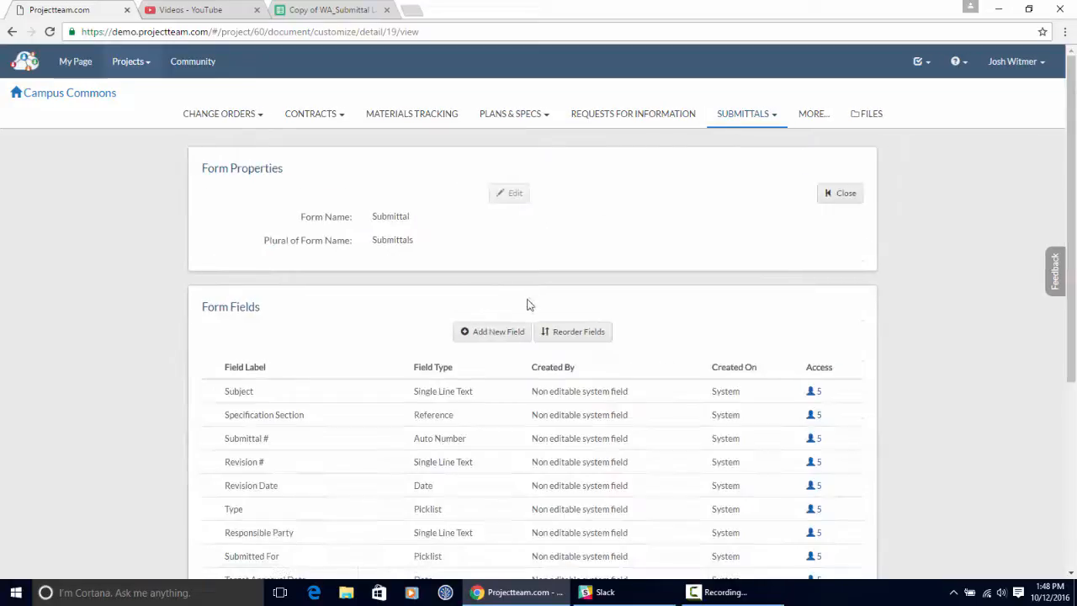
click(505, 331)
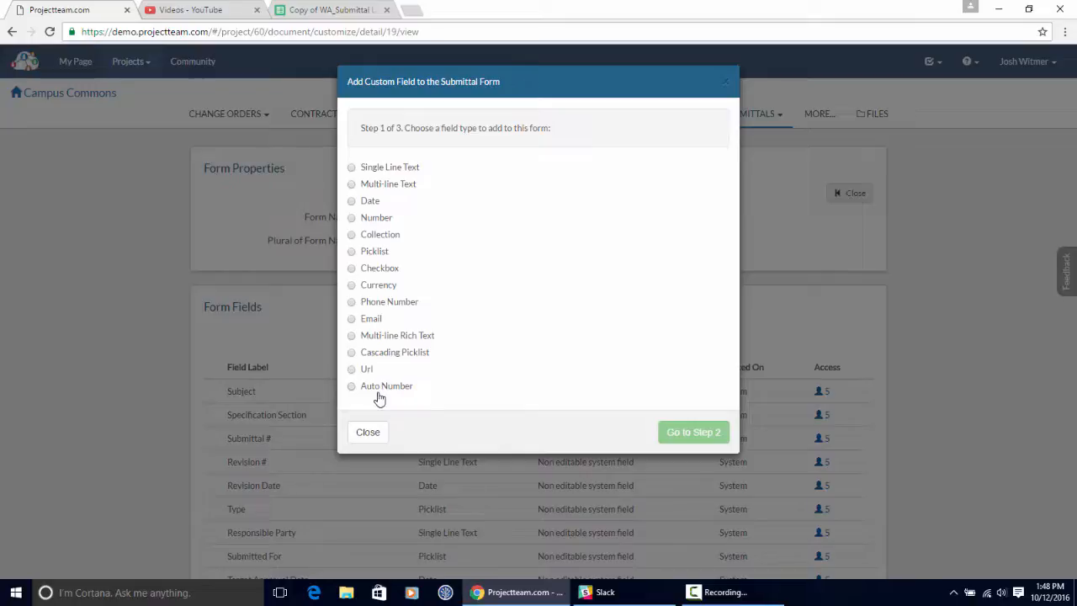
click(728, 83)
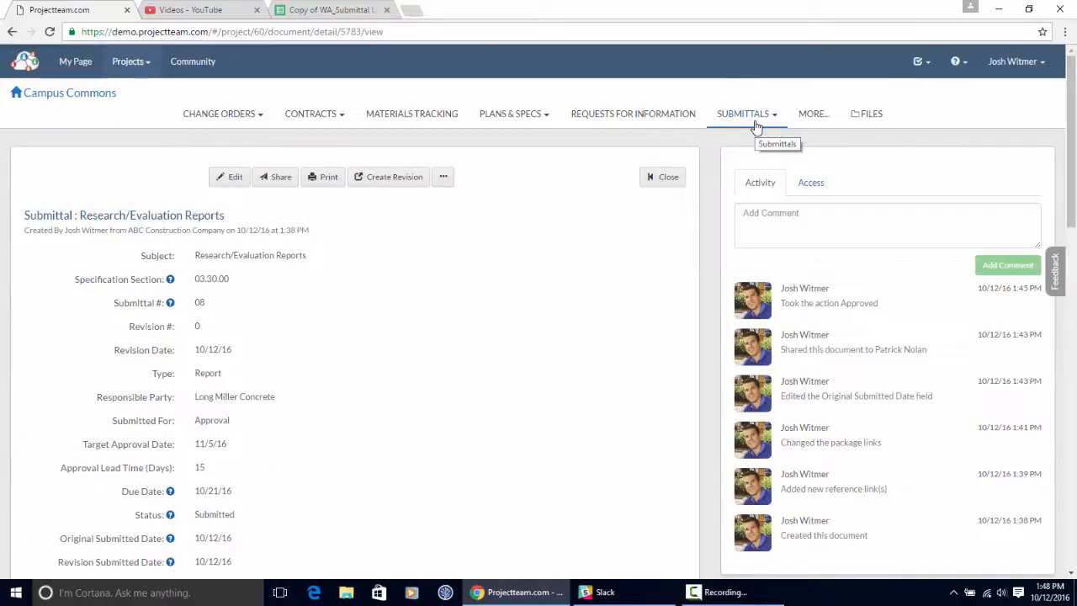